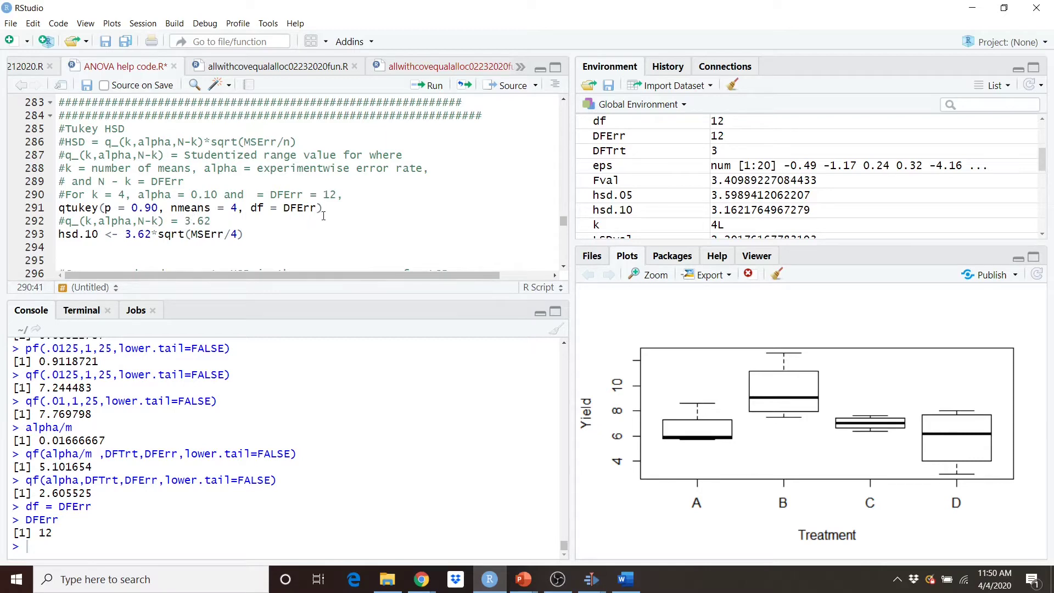
Step: Run the qtukey call with p = 0.90, nmeans = 4 and df = DFErr, and compute and print hsd.10
{"action": "key", "text": "Down"}
{"action": "left_click", "coordinate": [431, 85]}
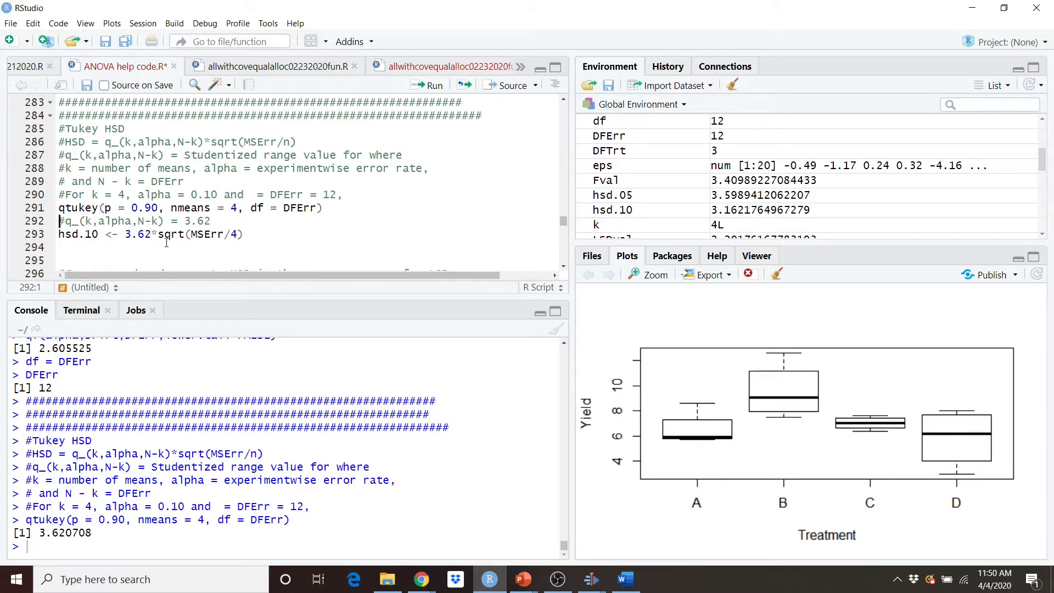
{"action": "key", "text": "ctrl+Return"}
{"action": "key", "text": "ctrl+Return"}
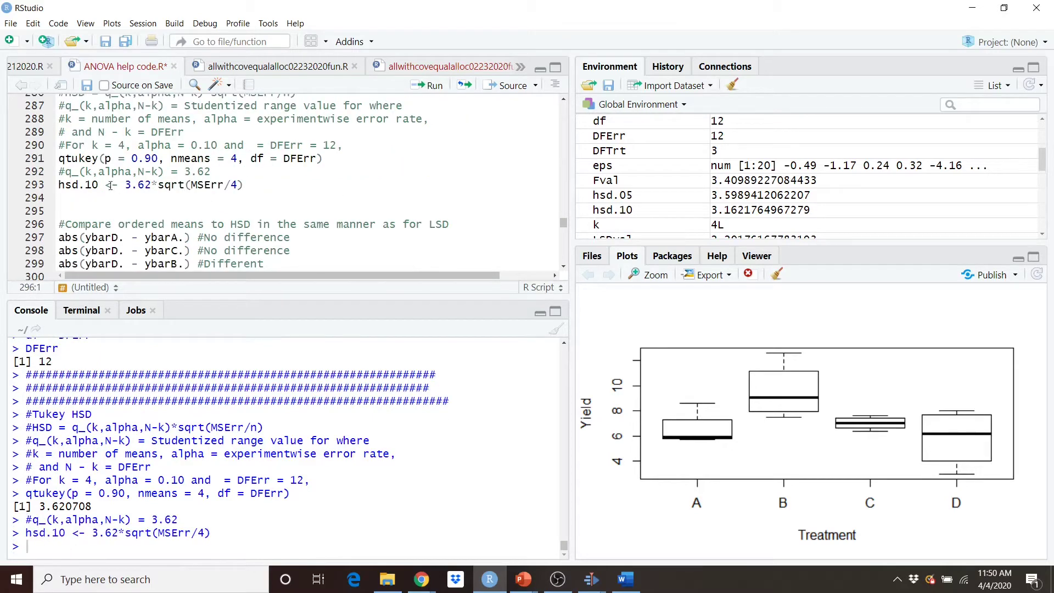
{"action": "left_click_drag", "start_coordinate": [99, 184], "coordinate": [59, 184]}
{"action": "left_click", "coordinate": [434, 86]}
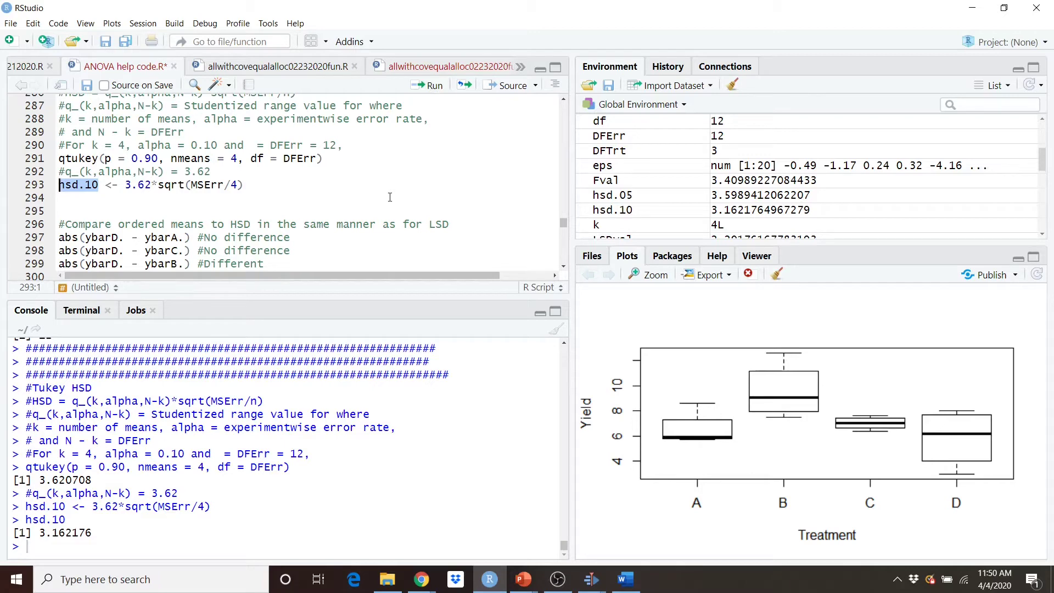
Step: Run the six absolute pairwise differences of the treatment means, from ybarD. - ybarA. through ybarC. - ybarB., for comparison with the HSD
{"action": "scroll", "coordinate": [390, 197], "scroll_direction": "down", "scroll_amount": 1}
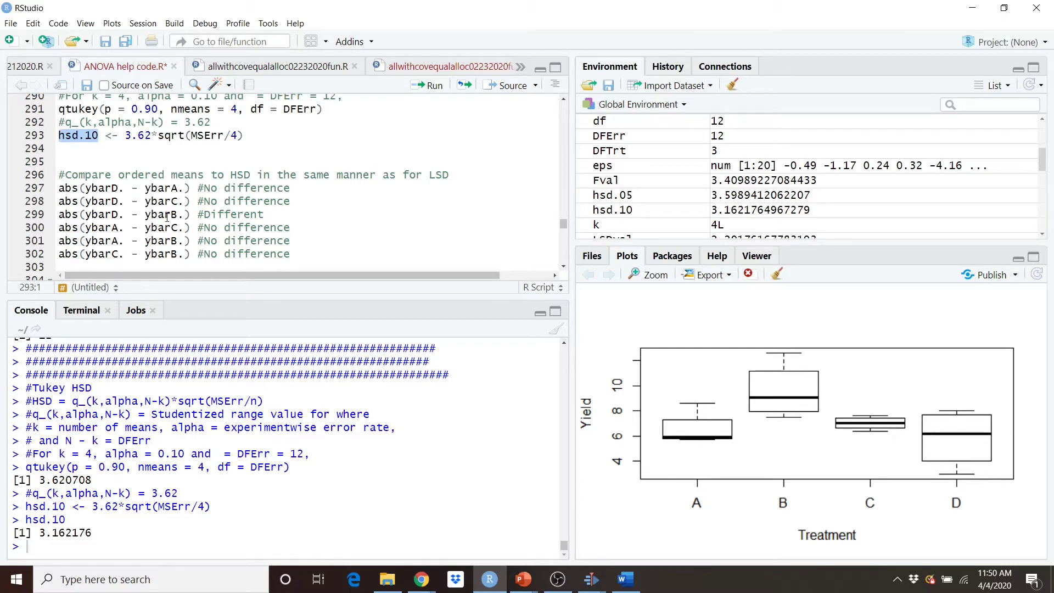
{"action": "left_click", "coordinate": [140, 187]}
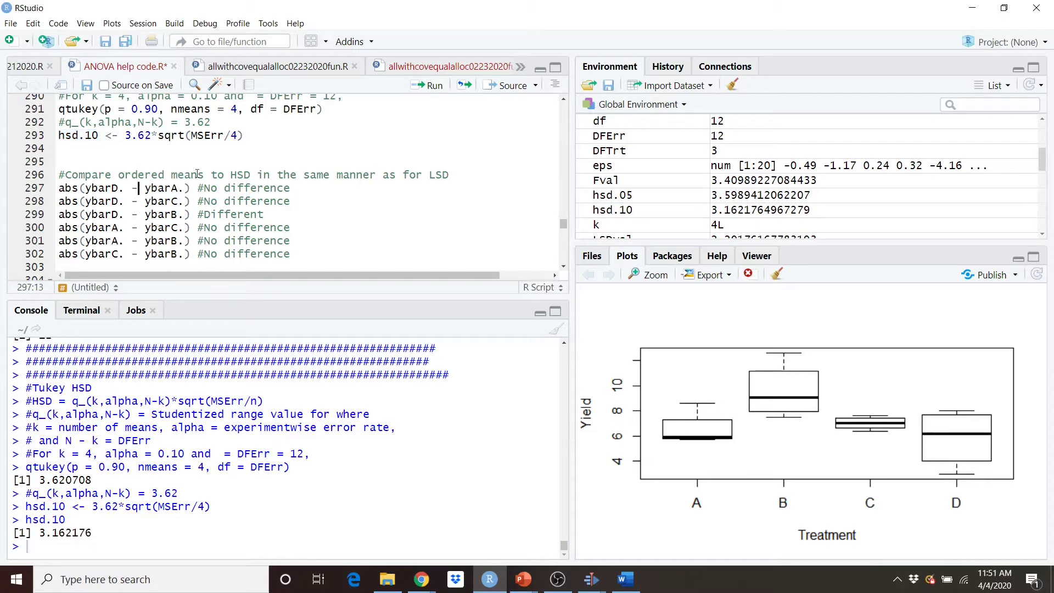
{"action": "left_click", "coordinate": [435, 86]}
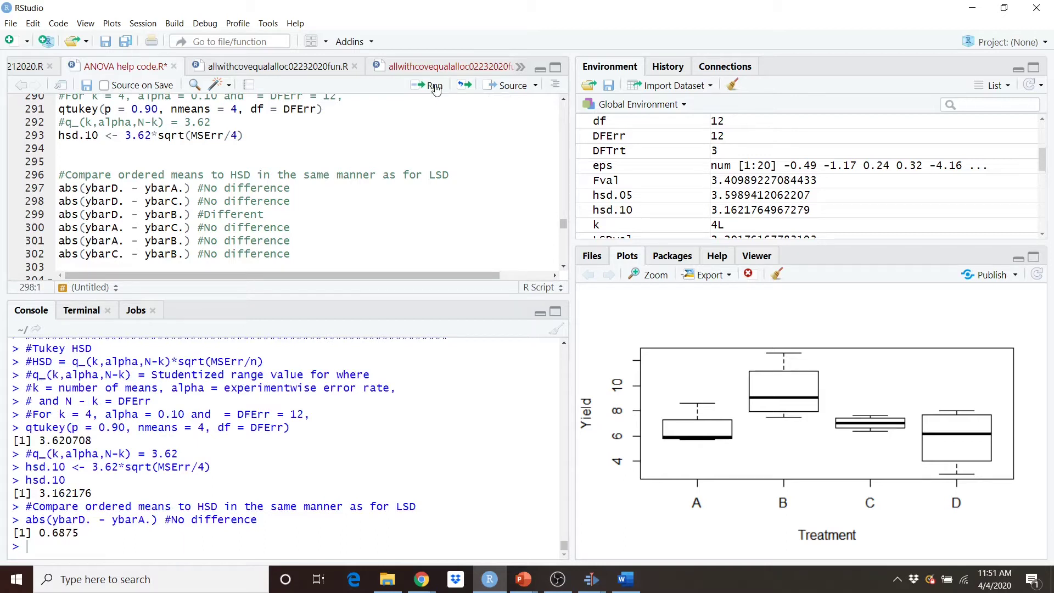
{"action": "left_click", "coordinate": [434, 86]}
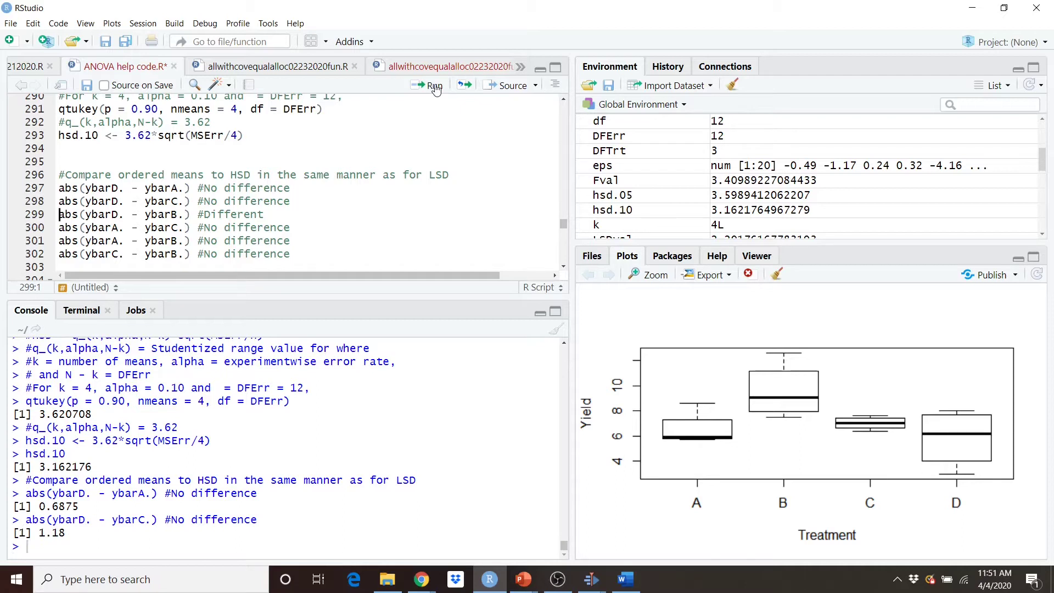
{"action": "left_click", "coordinate": [435, 88]}
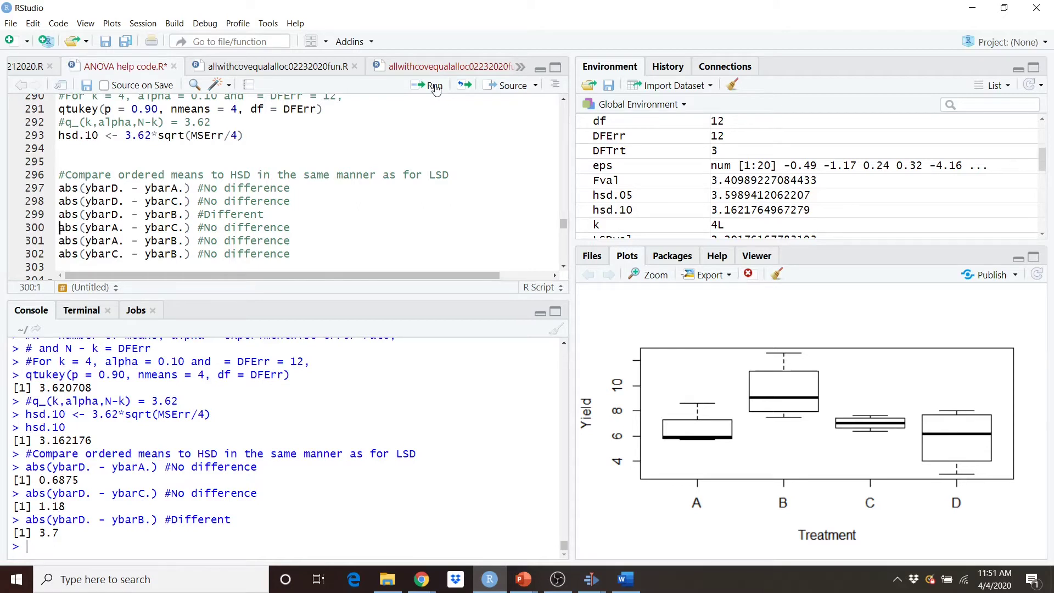
{"action": "left_click", "coordinate": [434, 86]}
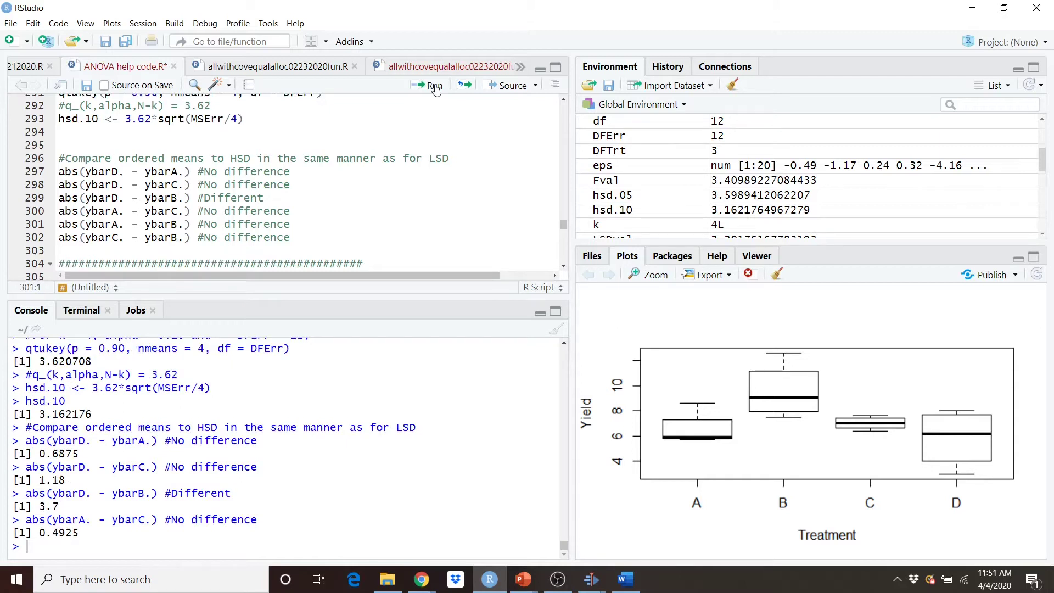
{"action": "left_click", "coordinate": [433, 86]}
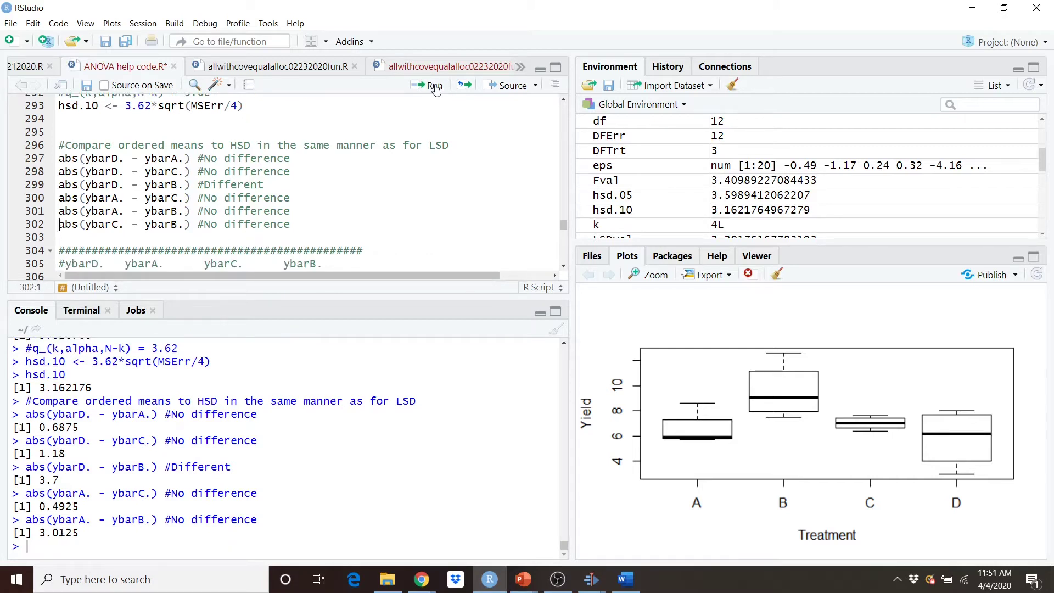
{"action": "left_click", "coordinate": [434, 86]}
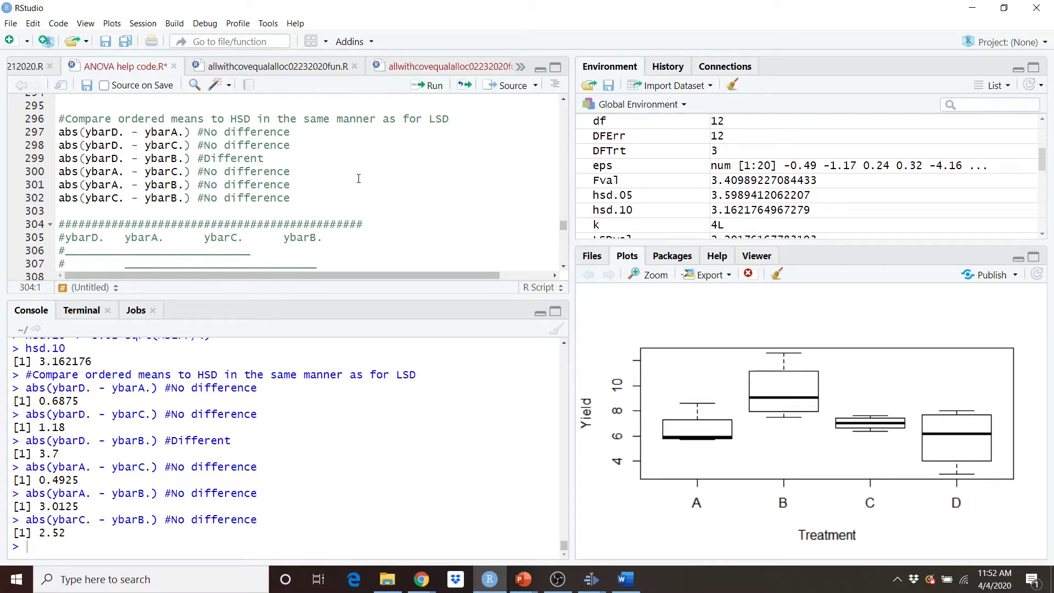
Step: Compare the pairwise difference lines with the commented underline diagram of the ordered means D, A, C and B
{"action": "scroll", "coordinate": [358, 179], "scroll_direction": "down", "scroll_amount": 1}
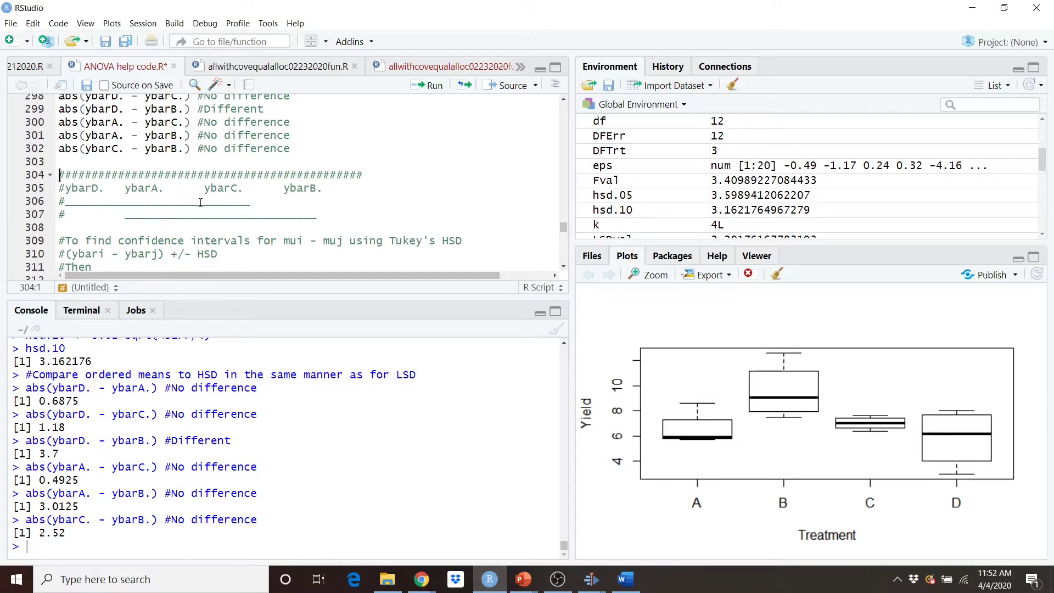
{"action": "scroll", "coordinate": [202, 184], "scroll_direction": "up", "scroll_amount": 2}
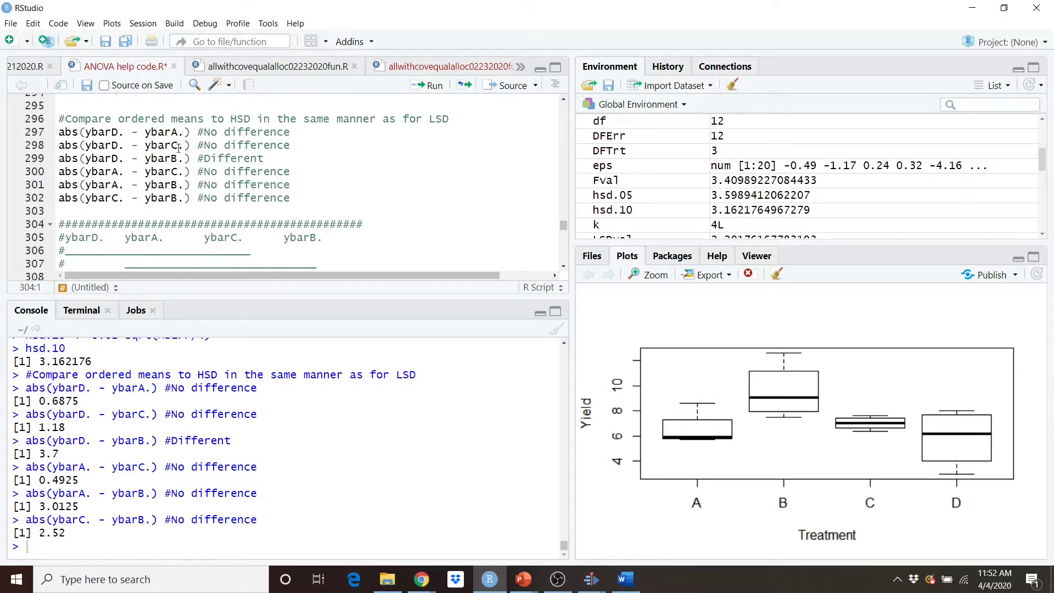
{"action": "scroll", "coordinate": [217, 242], "scroll_direction": "down", "scroll_amount": 2}
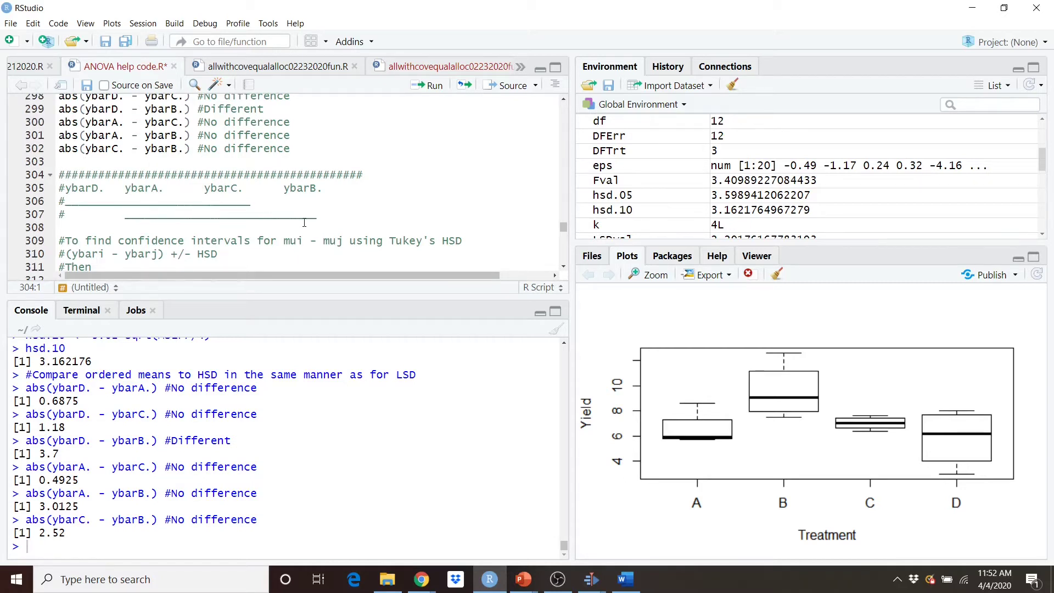
{"action": "scroll", "coordinate": [304, 222], "scroll_direction": "up", "scroll_amount": 2}
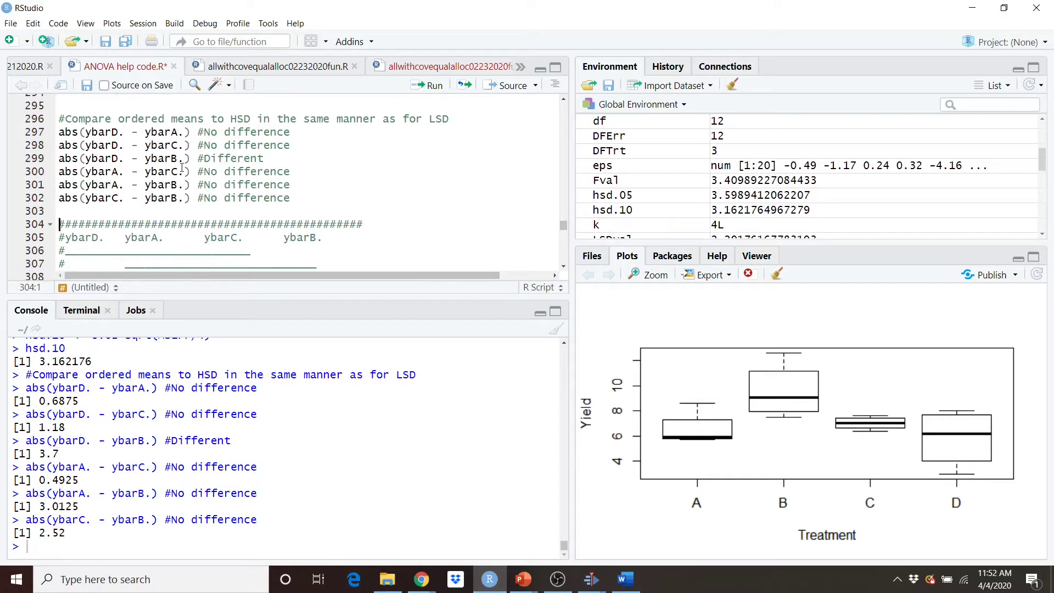
{"action": "scroll", "coordinate": [227, 185], "scroll_direction": "down", "scroll_amount": 2}
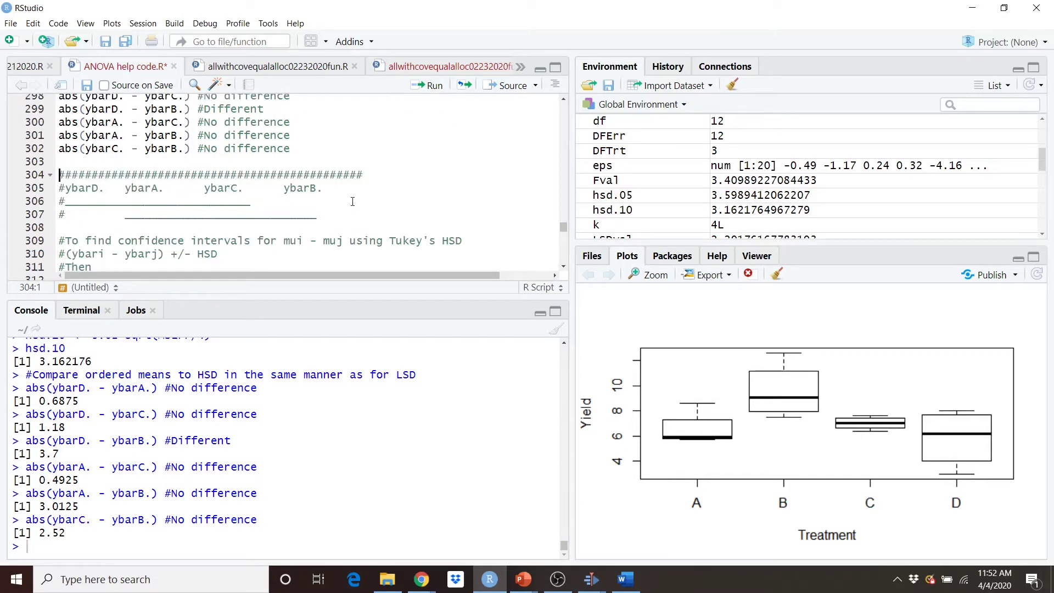
Step: Run the six Tukey confidence interval lines that subtract and add hsd.10 for every pair of treatment means
{"action": "scroll", "coordinate": [352, 202], "scroll_direction": "down", "scroll_amount": 2}
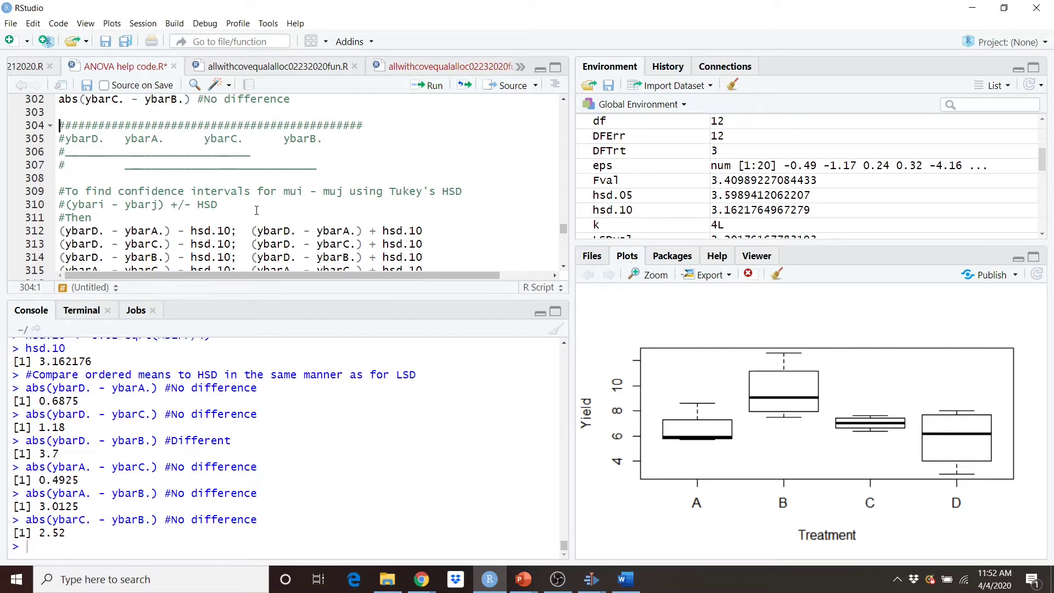
{"action": "scroll", "coordinate": [256, 210], "scroll_direction": "down", "scroll_amount": 1}
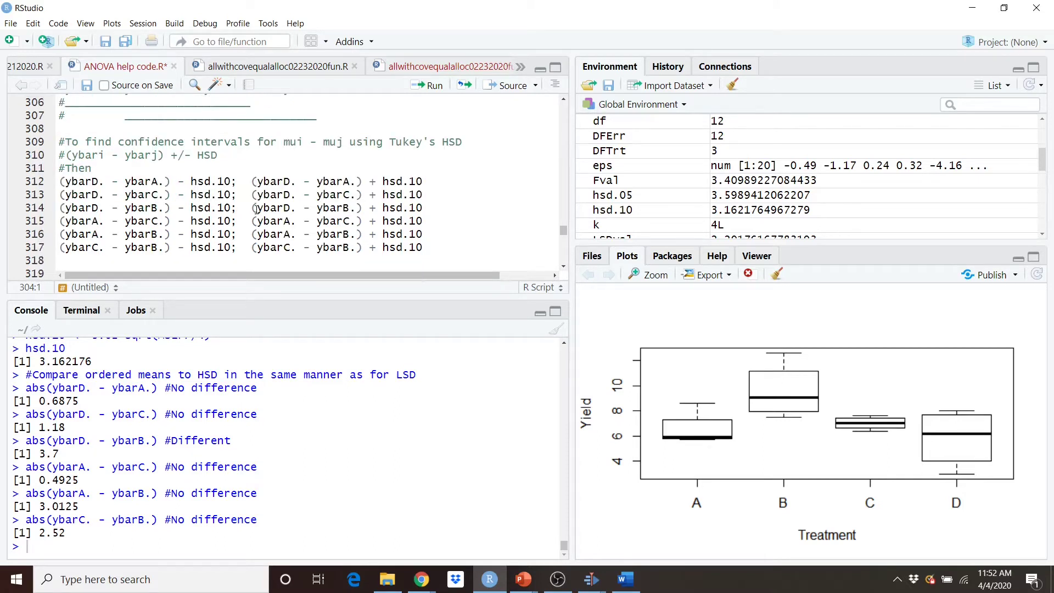
{"action": "left_click", "coordinate": [250, 181]}
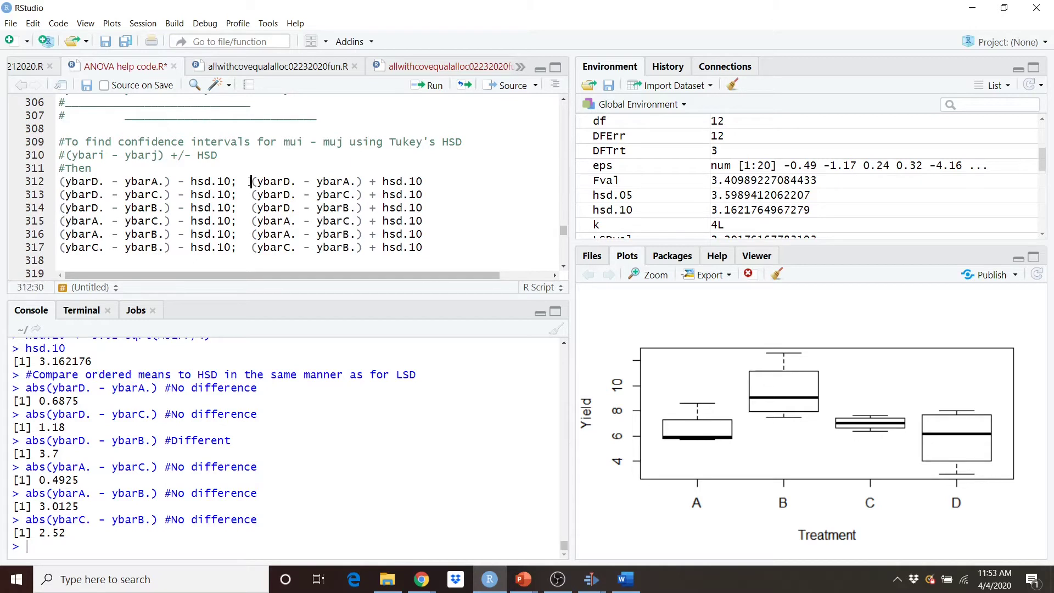
{"action": "left_click", "coordinate": [439, 94]}
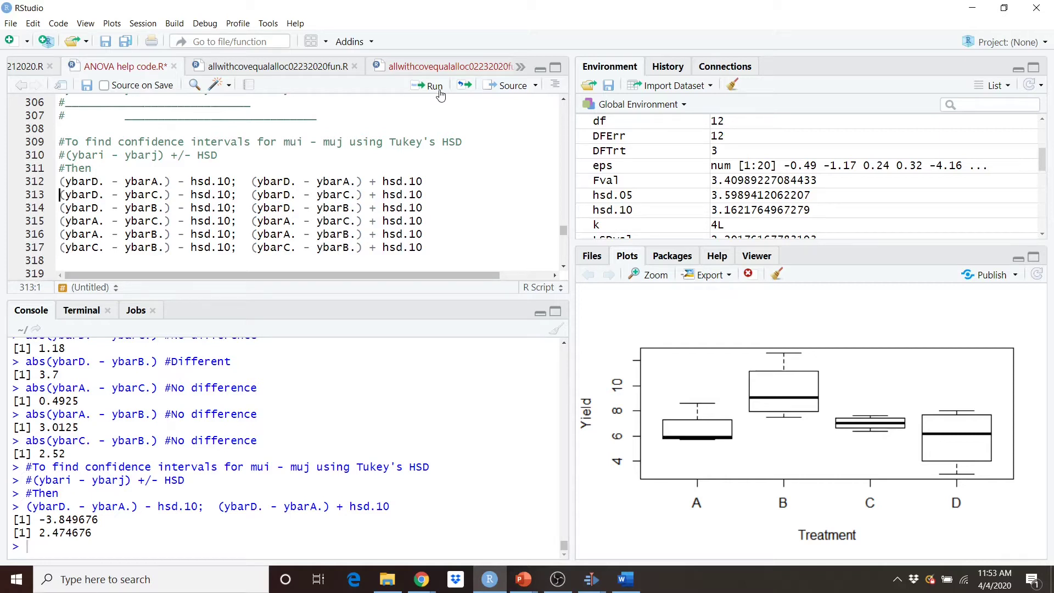
{"action": "left_click", "coordinate": [440, 93]}
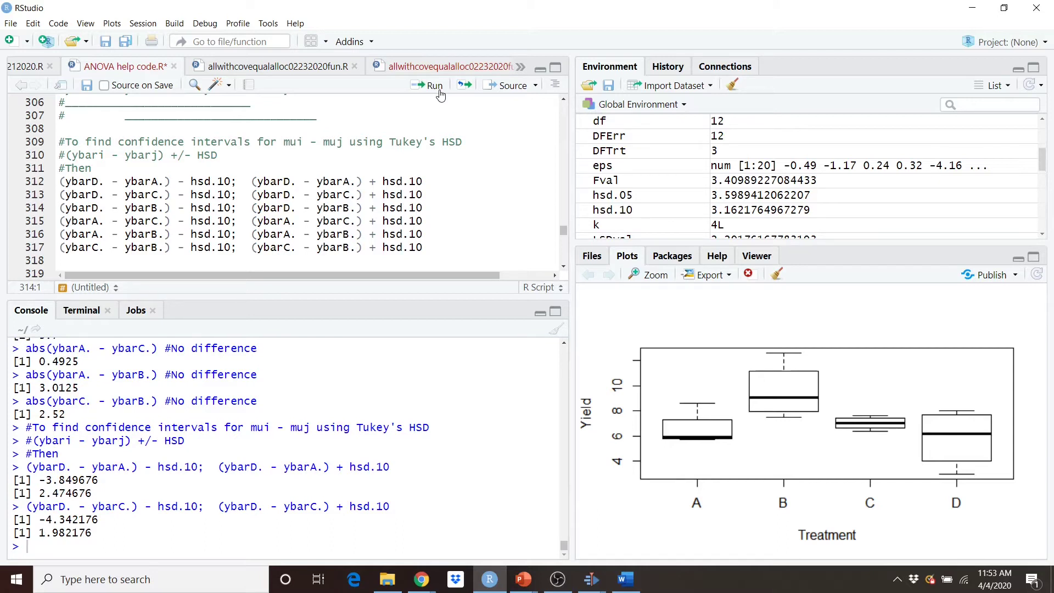
{"action": "left_click", "coordinate": [440, 93]}
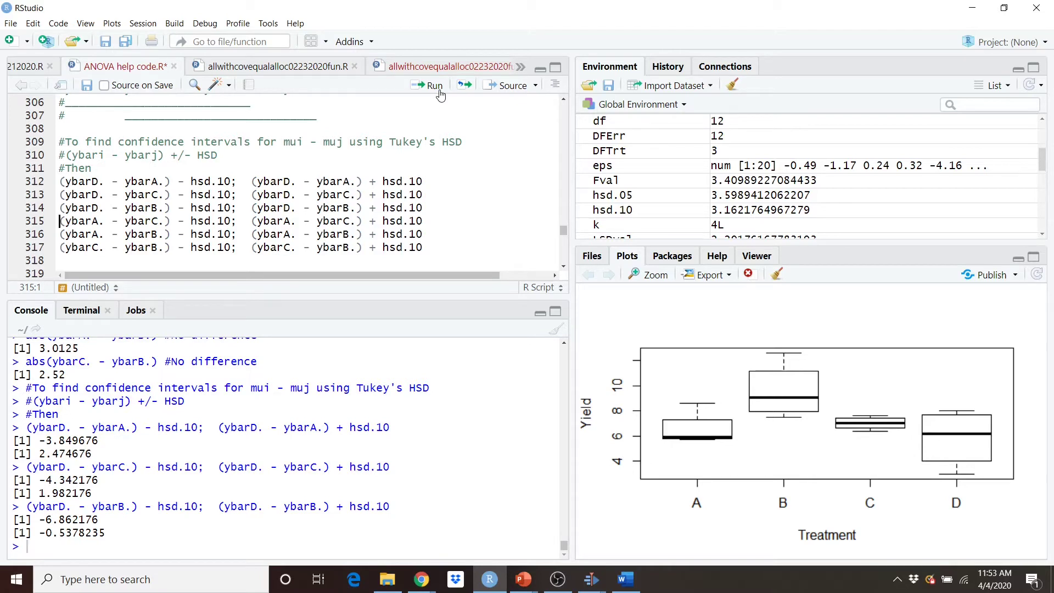
{"action": "left_click", "coordinate": [434, 85]}
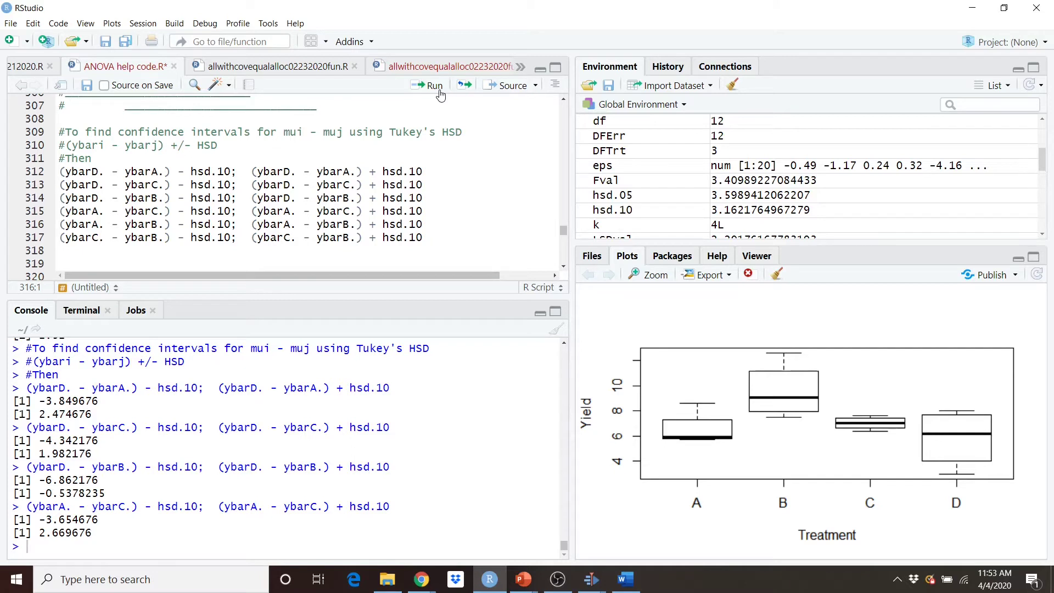
{"action": "left_click", "coordinate": [434, 85]}
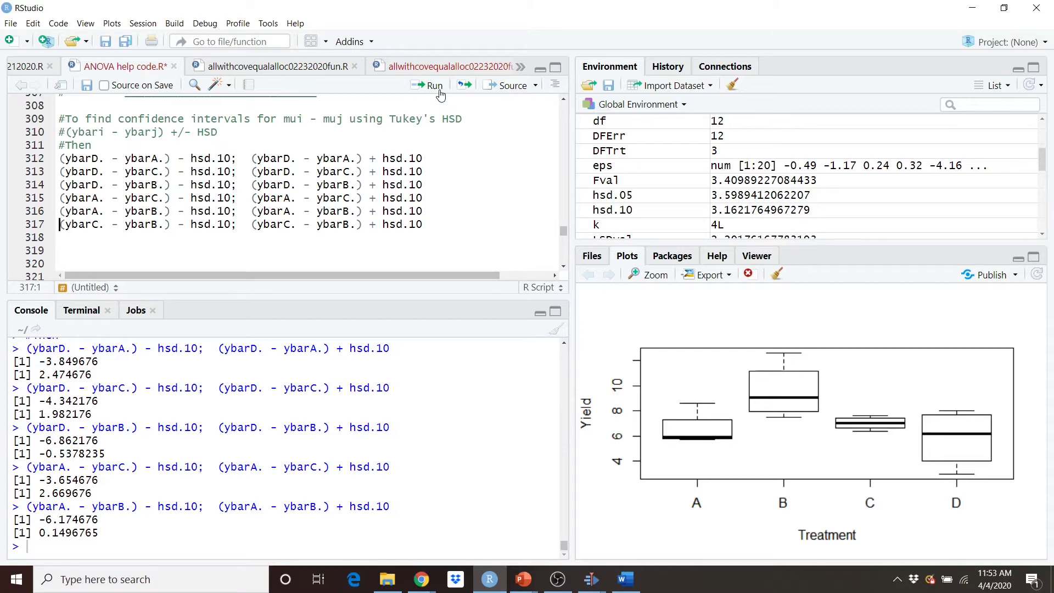
{"action": "left_click", "coordinate": [440, 93]}
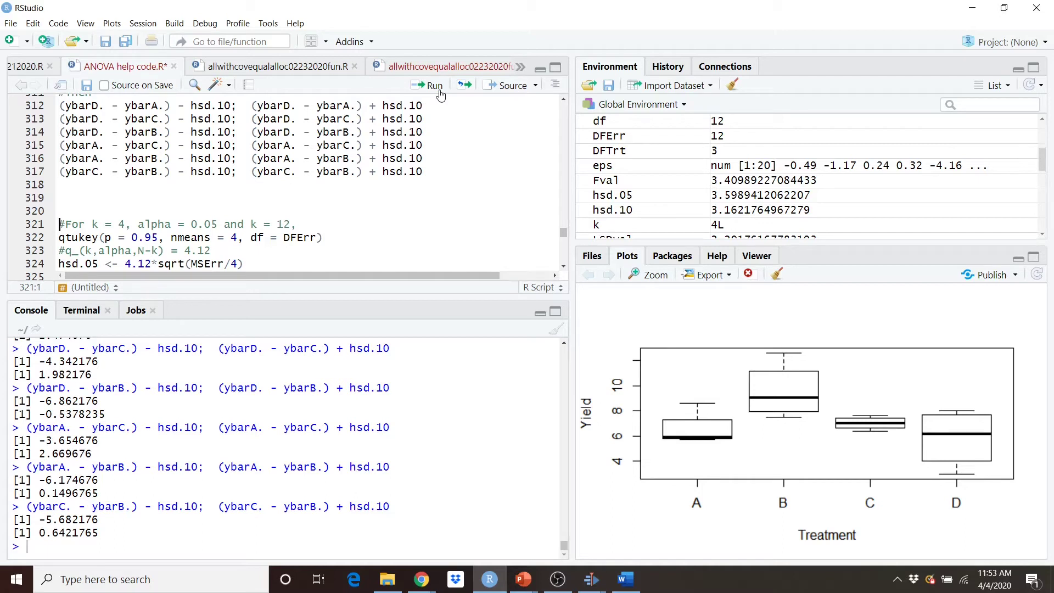
Step: Correct the comment above the p = 0.95 qtukey call so its degrees of freedom read N - k = 12
{"action": "scroll", "coordinate": [428, 193], "scroll_direction": "down", "scroll_amount": 1}
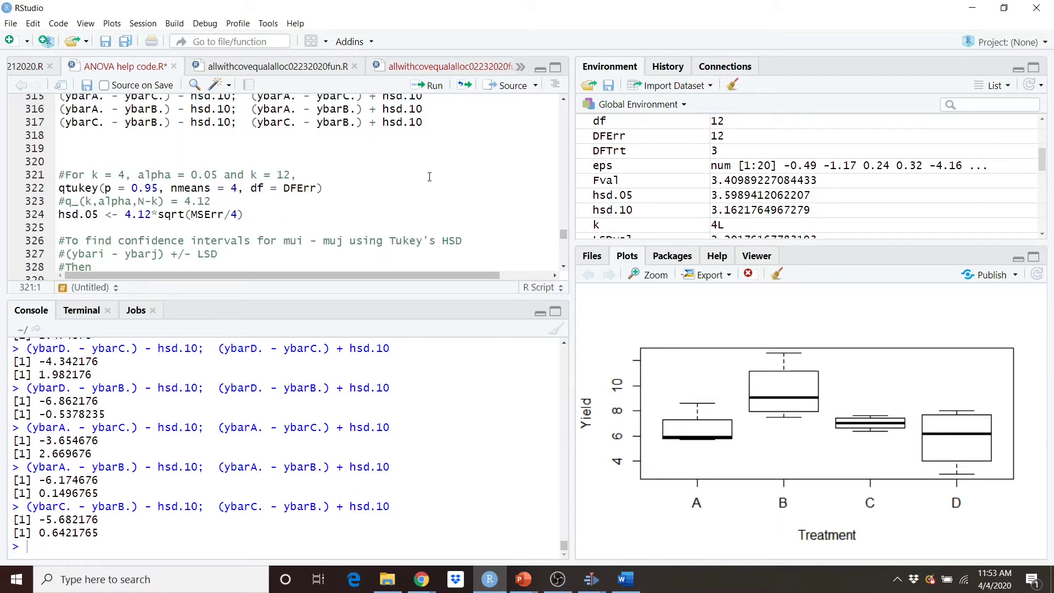
{"action": "scroll", "coordinate": [384, 156], "scroll_direction": "down", "scroll_amount": 1}
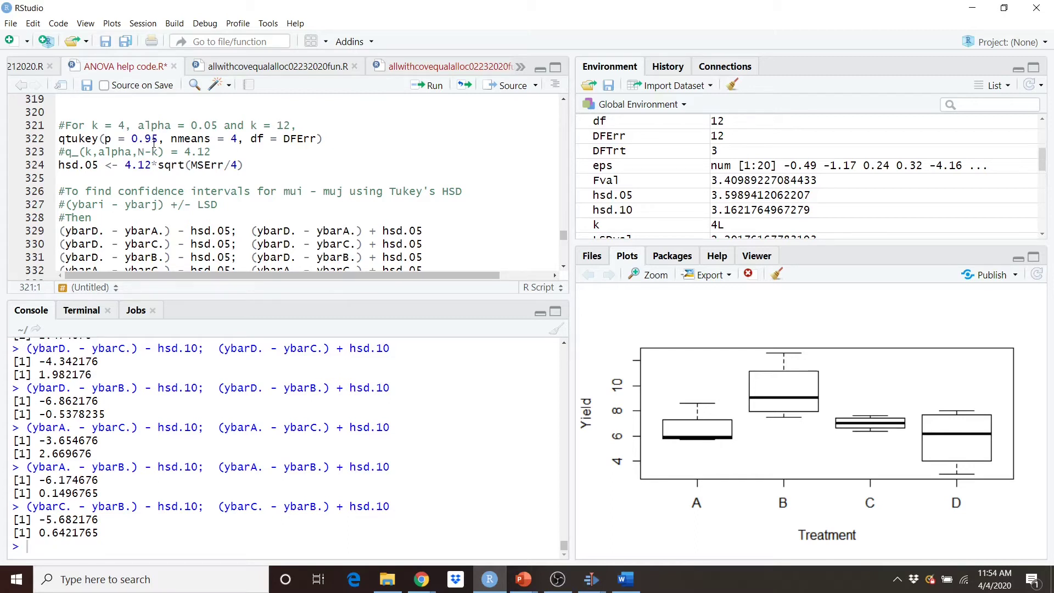
{"action": "left_click", "coordinate": [249, 125]}
{"action": "type", "text": "N -"}
Step: Run the qtukey call with p = 0.95, nmeans = 4 and df = DFErr, and compute and print hsd.05
{"action": "left_click", "coordinate": [325, 139]}
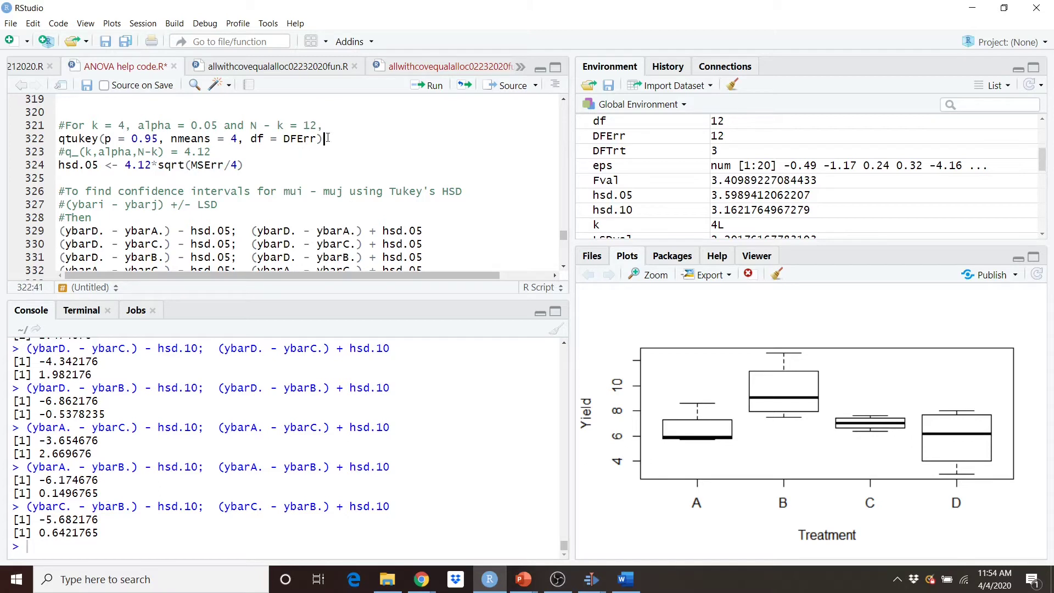
{"action": "left_click", "coordinate": [431, 87]}
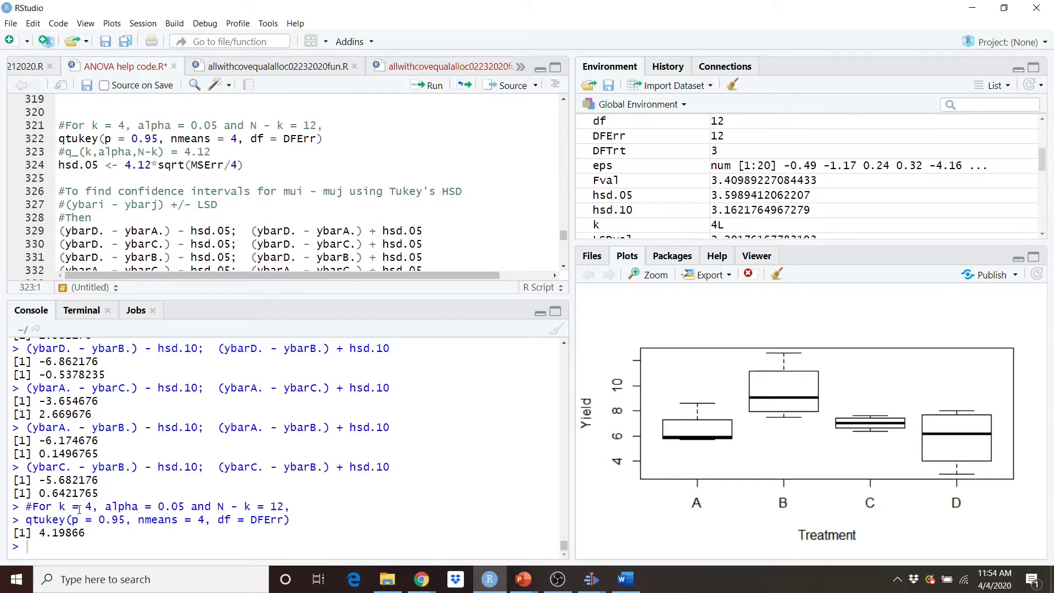
{"action": "left_click", "coordinate": [260, 162]}
{"action": "left_click", "coordinate": [434, 86]}
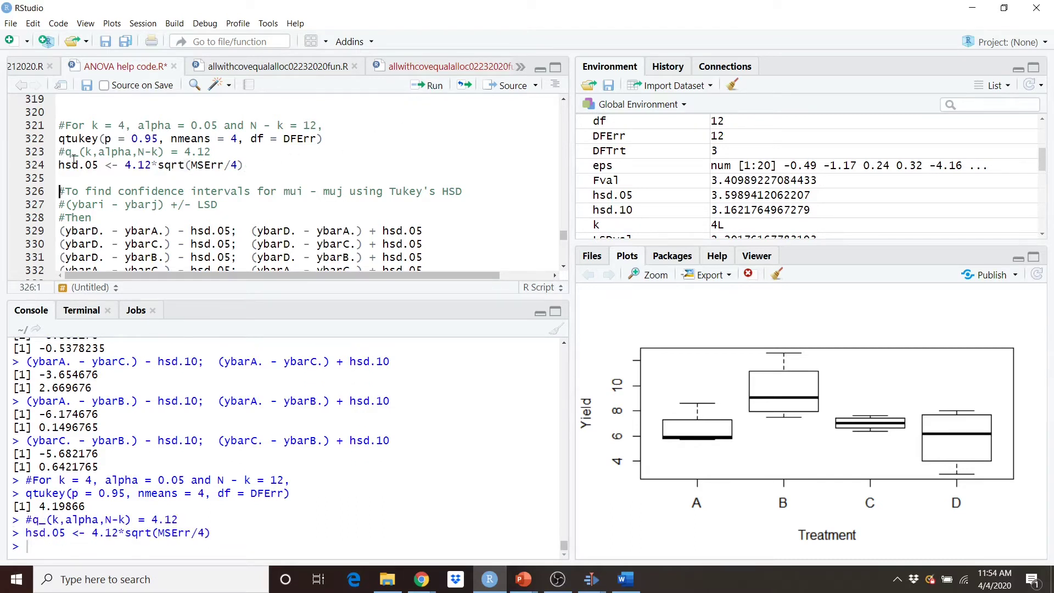
{"action": "left_click_drag", "start_coordinate": [97, 168], "coordinate": [58, 164]}
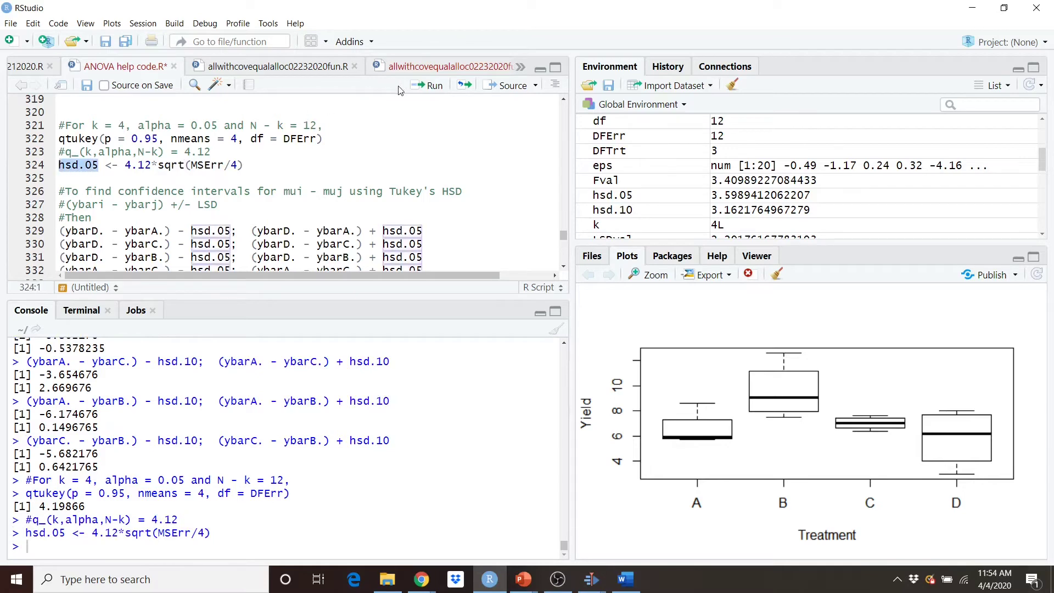
{"action": "left_click", "coordinate": [434, 87]}
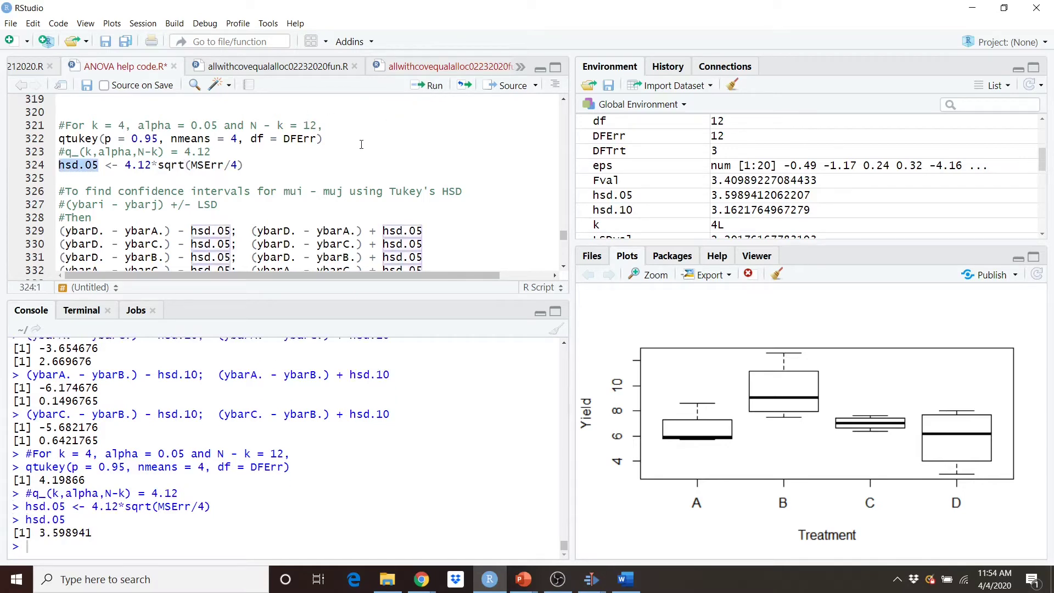
Step: Run the six Tukey confidence interval lines that subtract and add hsd.05 for every pair of treatment means
{"action": "scroll", "coordinate": [307, 178], "scroll_direction": "down", "scroll_amount": 2}
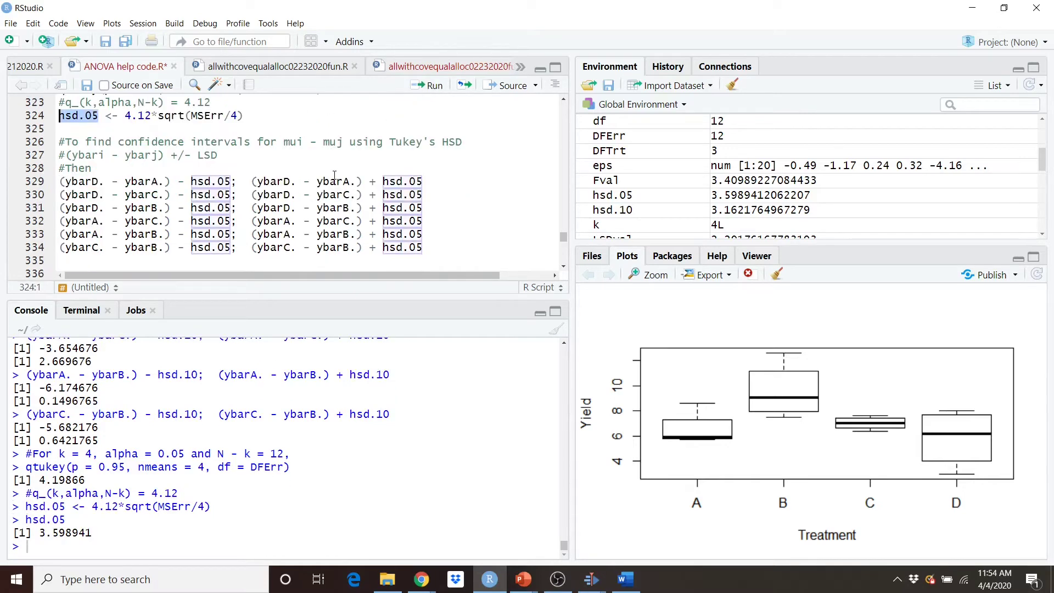
{"action": "left_click", "coordinate": [245, 182]}
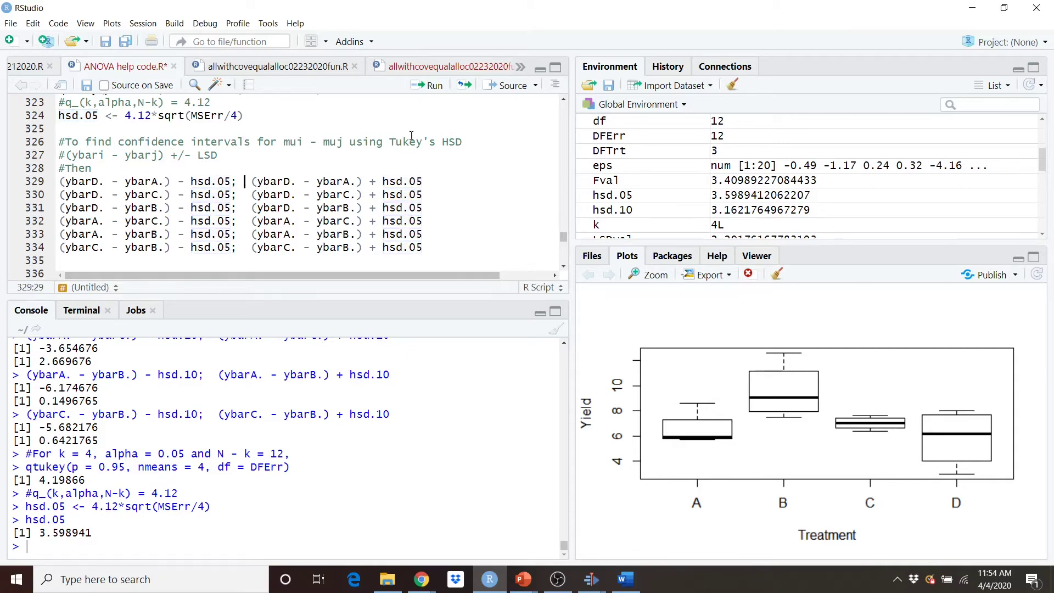
{"action": "left_click", "coordinate": [436, 88]}
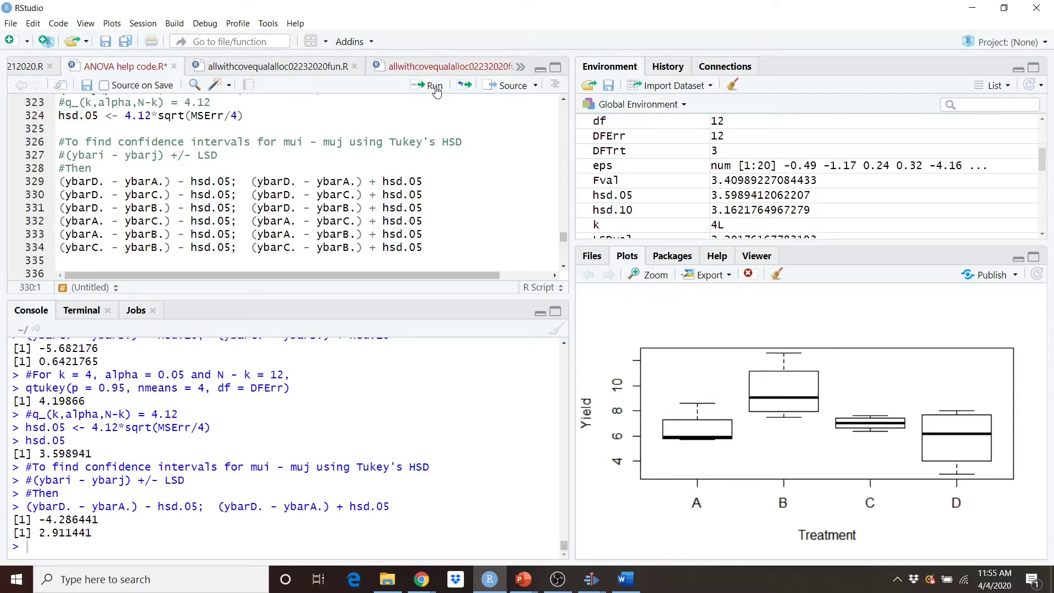
{"action": "left_click", "coordinate": [435, 88]}
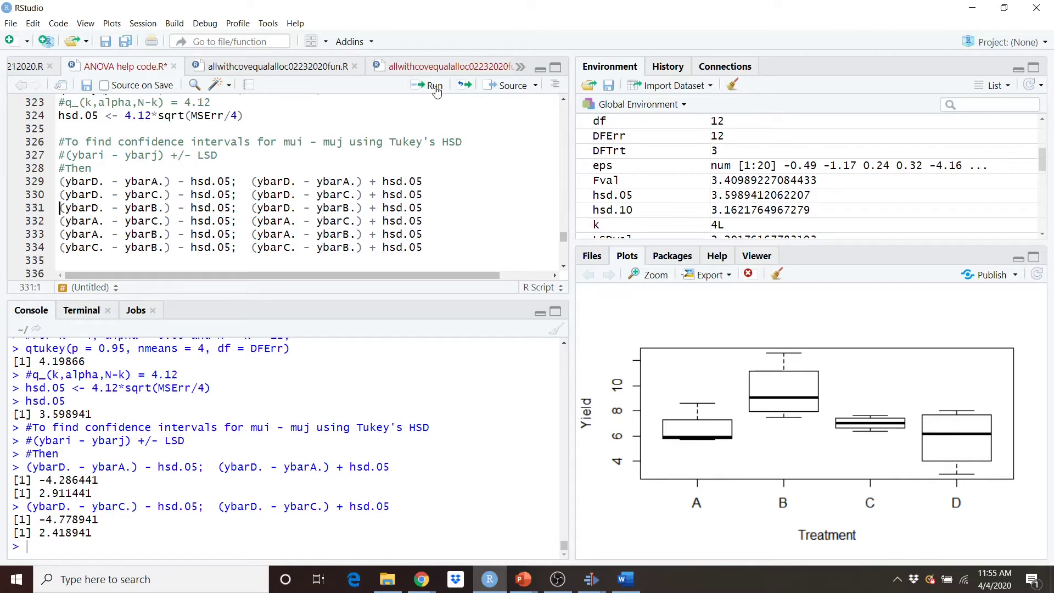
{"action": "left_click", "coordinate": [435, 88]}
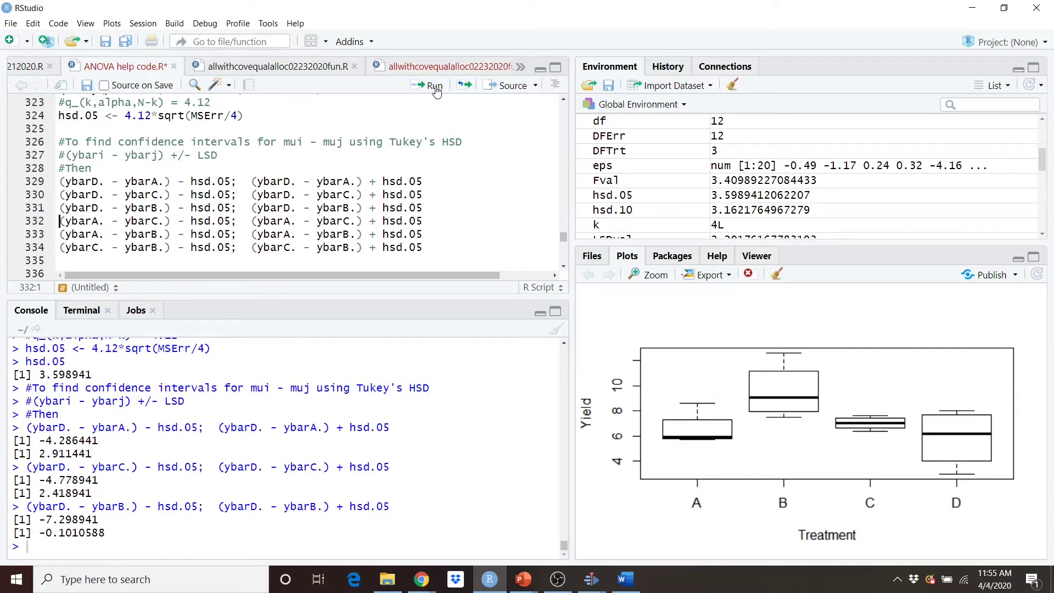
{"action": "left_click", "coordinate": [435, 88]}
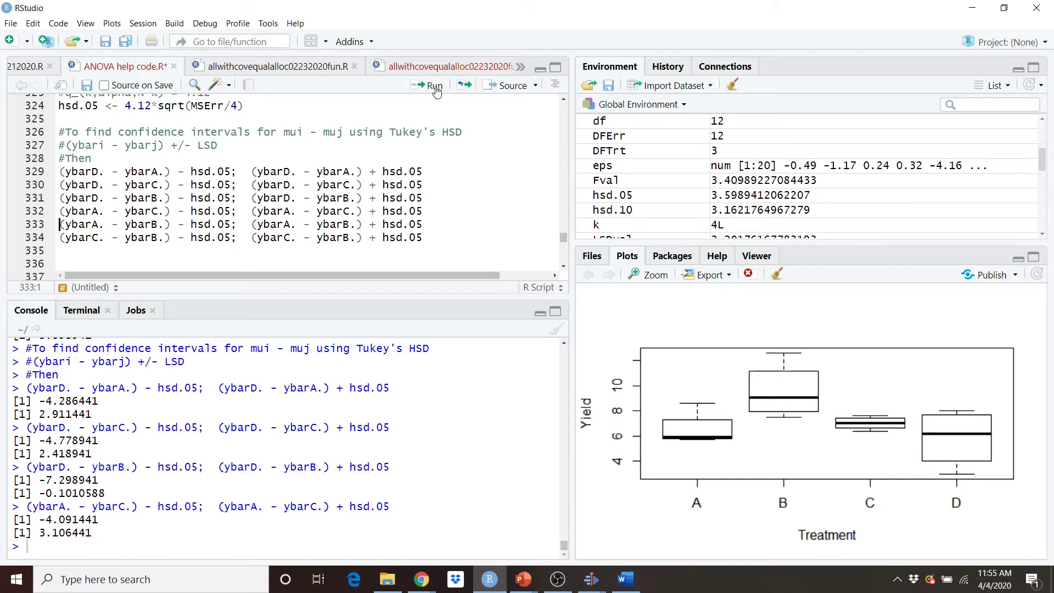
{"action": "left_click", "coordinate": [435, 88]}
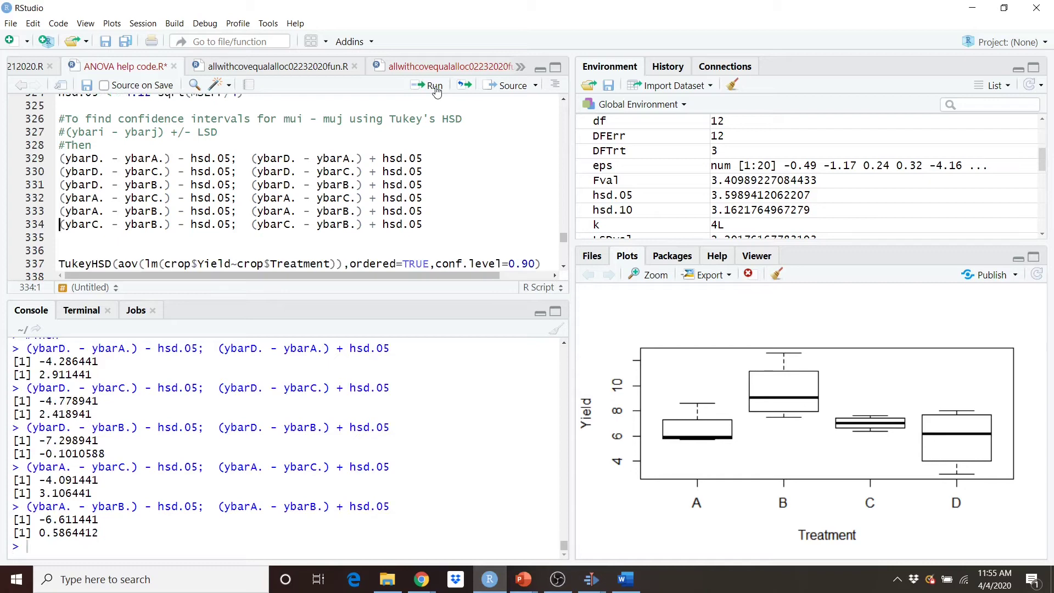
{"action": "left_click", "coordinate": [434, 86]}
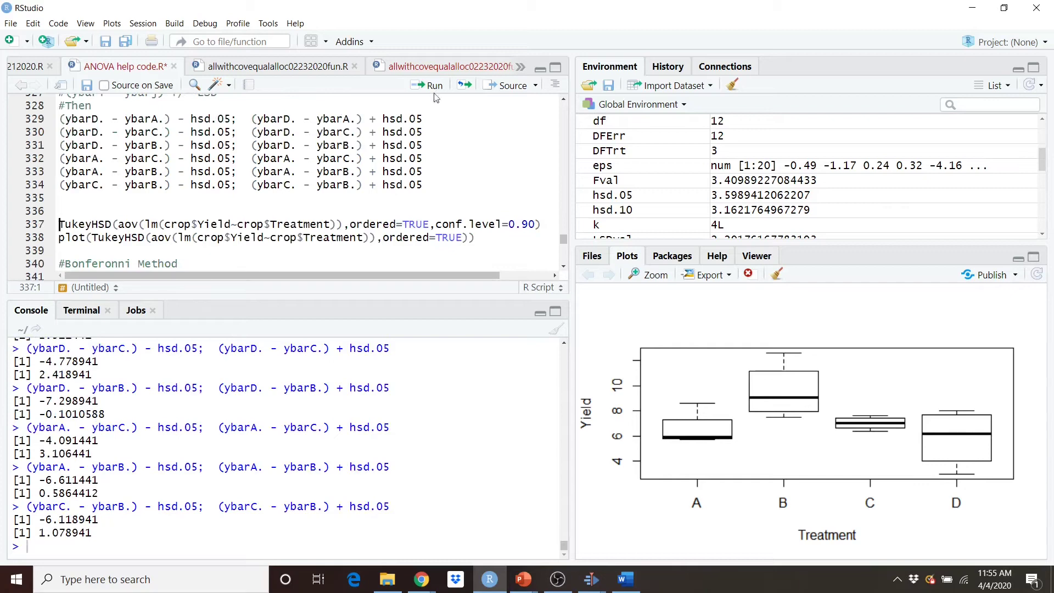
Step: Rerun the six abs() lines for the pairwise differences of the ordered means, from ybarD. - ybarA. through ybarC. - ybarB., for comparison with hsd.05
{"action": "scroll", "coordinate": [423, 112], "scroll_direction": "up", "scroll_amount": 5}
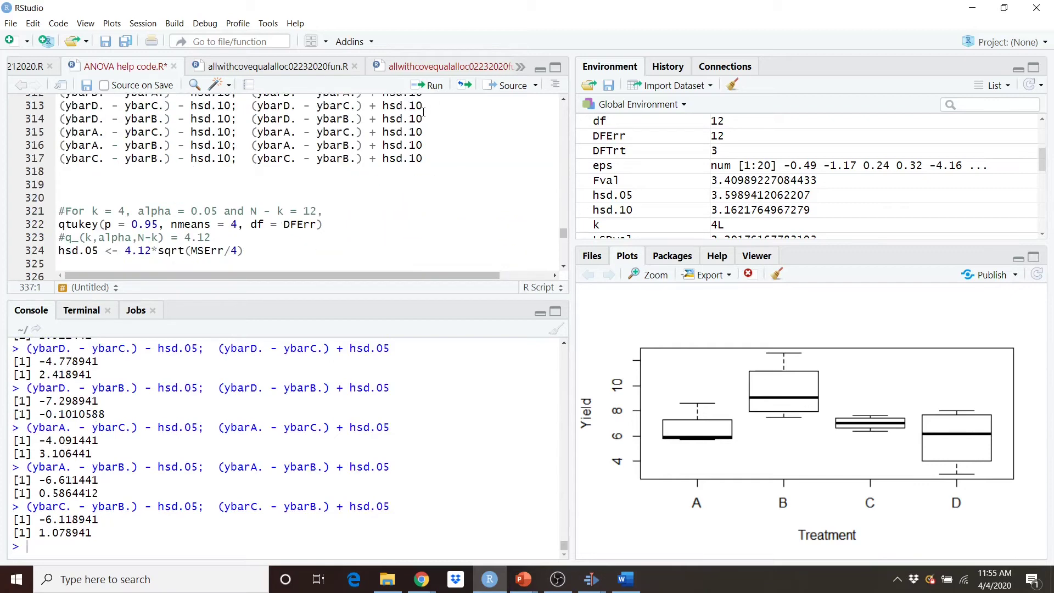
{"action": "scroll", "coordinate": [423, 111], "scroll_direction": "up", "scroll_amount": 6}
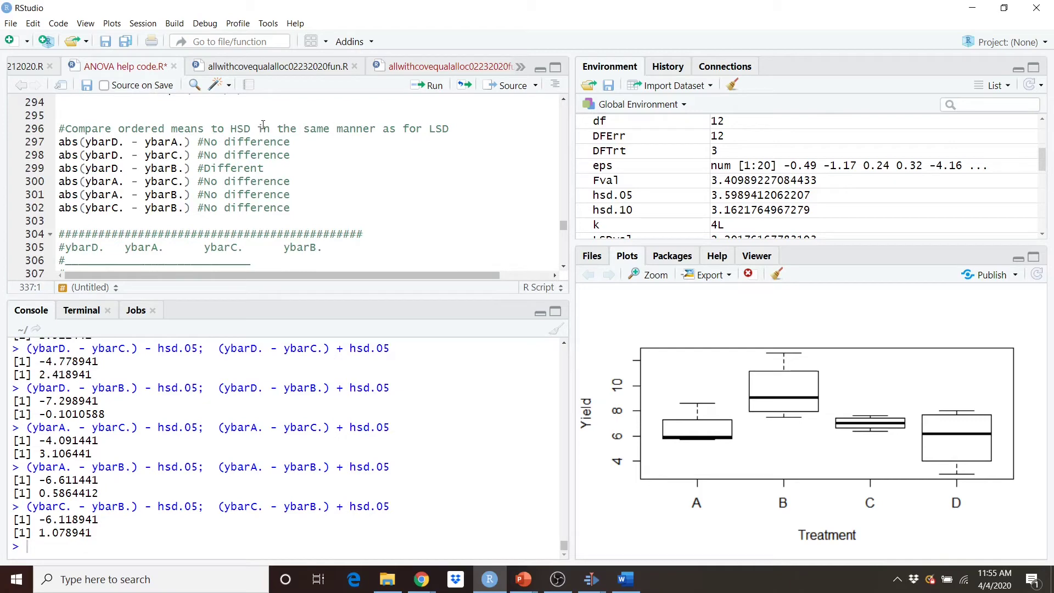
{"action": "scroll", "coordinate": [175, 178], "scroll_direction": "down", "scroll_amount": 2}
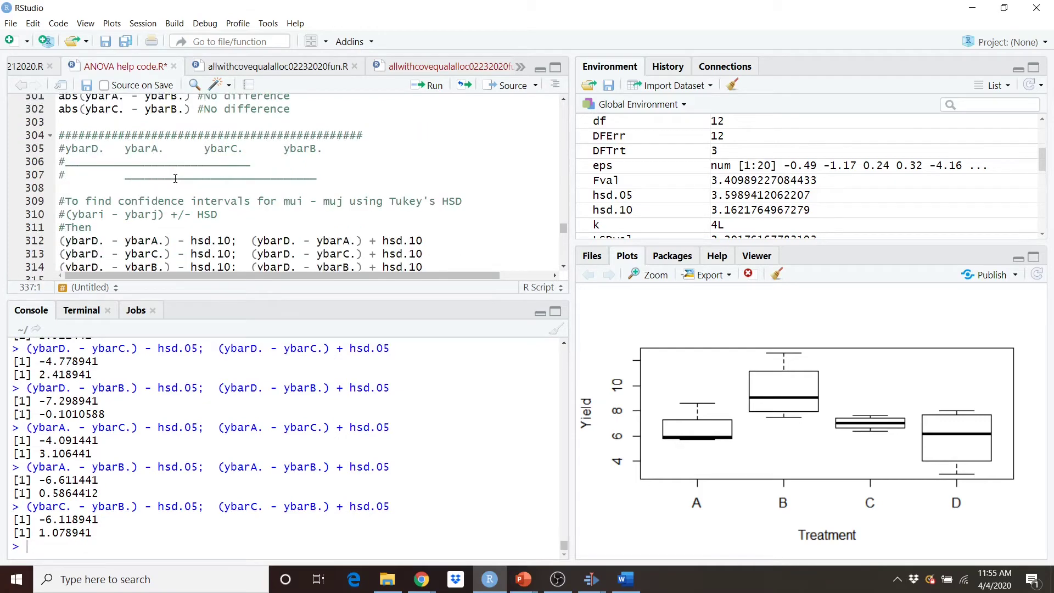
{"action": "scroll", "coordinate": [176, 179], "scroll_direction": "up", "scroll_amount": 2}
{"action": "left_click", "coordinate": [72, 143]}
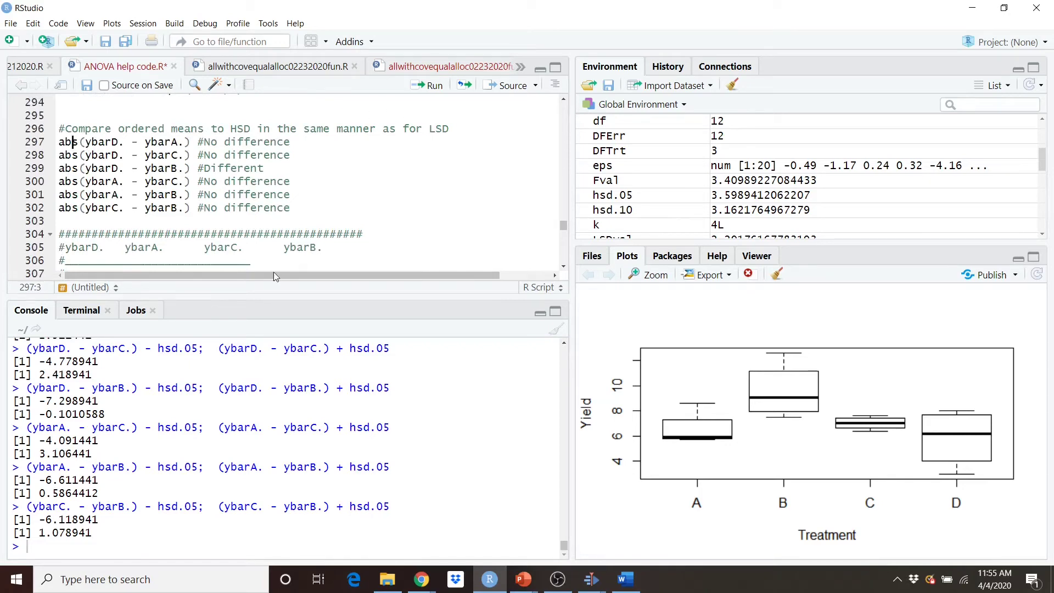
{"action": "scroll", "coordinate": [205, 437], "scroll_direction": "up", "scroll_amount": 2}
{"action": "scroll", "coordinate": [204, 438], "scroll_direction": "up", "scroll_amount": 1}
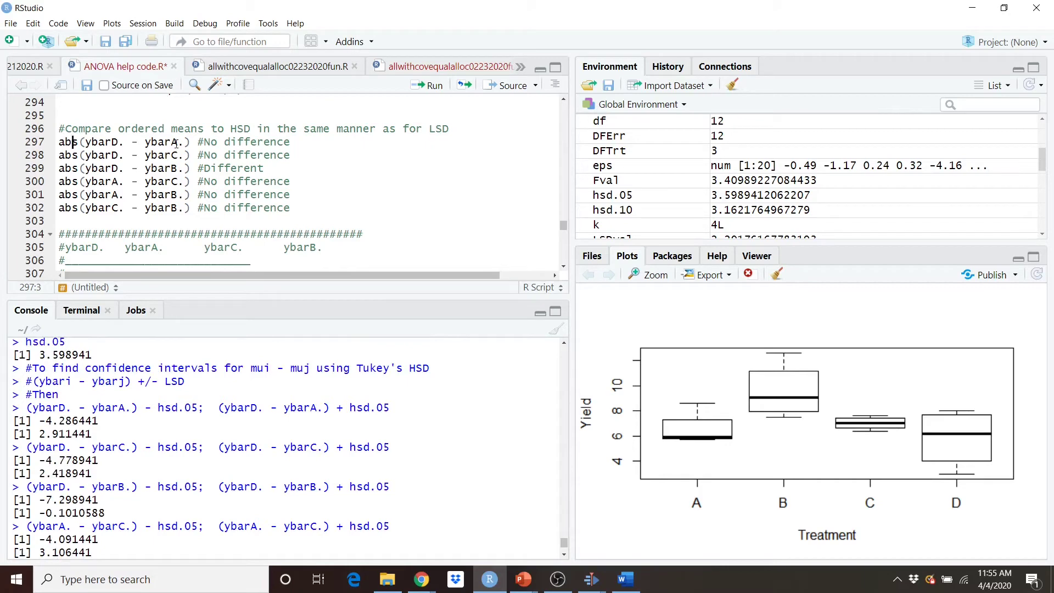
{"action": "left_click", "coordinate": [435, 87]}
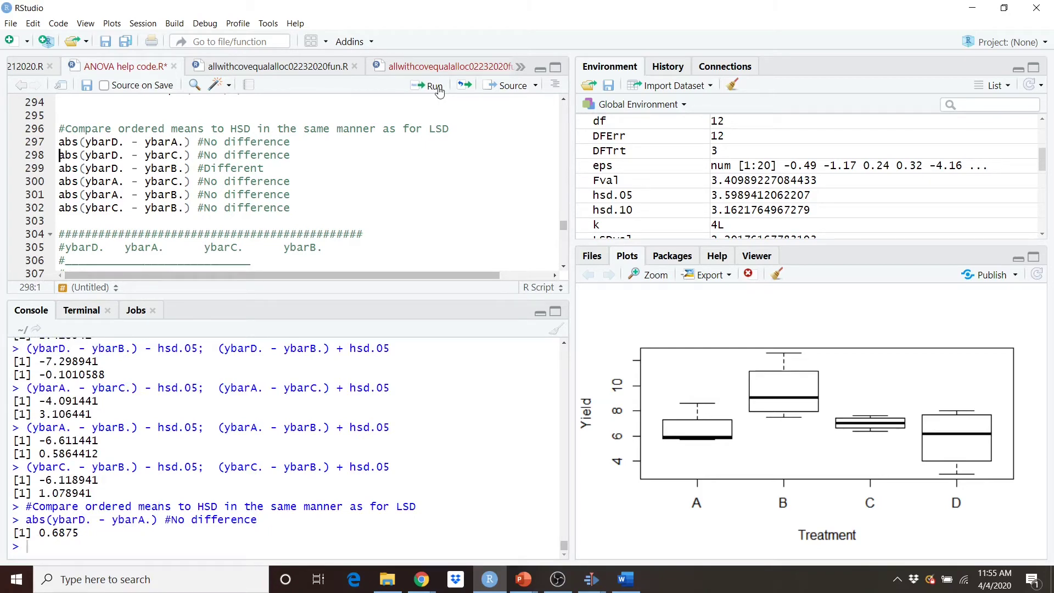
{"action": "left_click", "coordinate": [435, 87]}
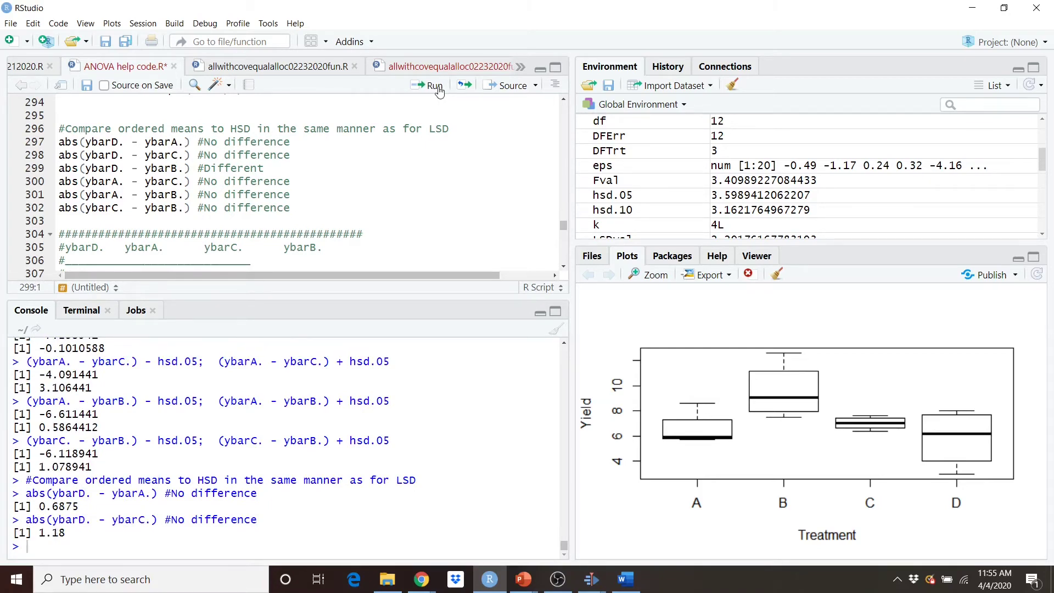
{"action": "left_click", "coordinate": [434, 87]}
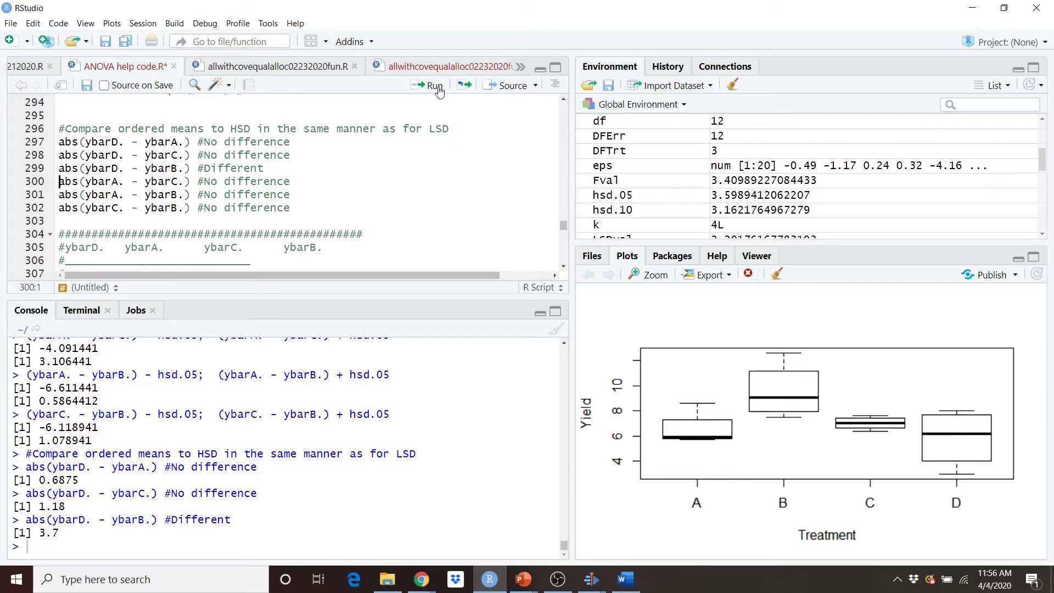
{"action": "left_click", "coordinate": [439, 91]}
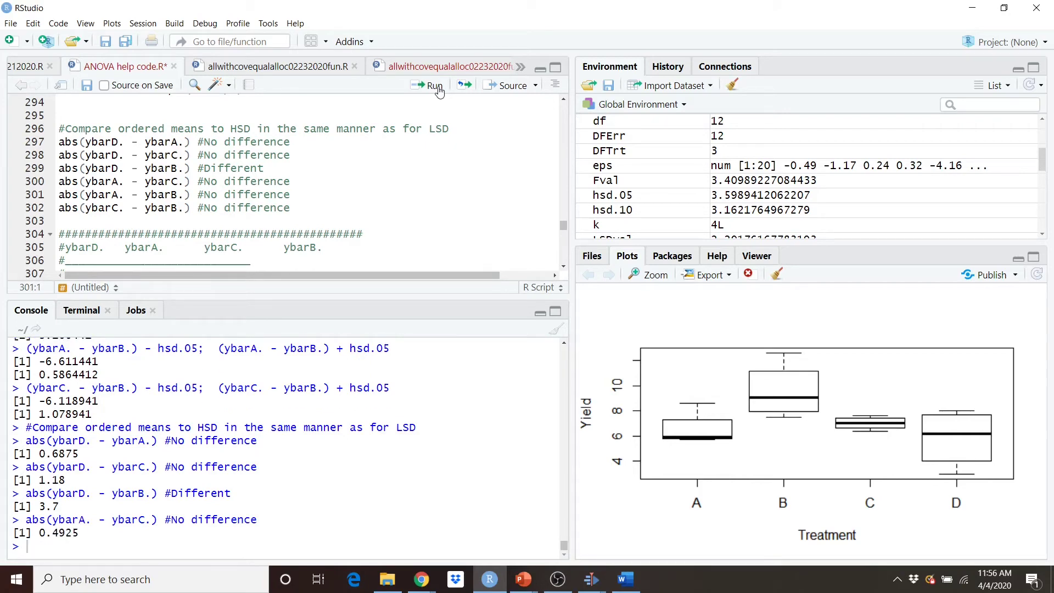
{"action": "left_click", "coordinate": [434, 85]}
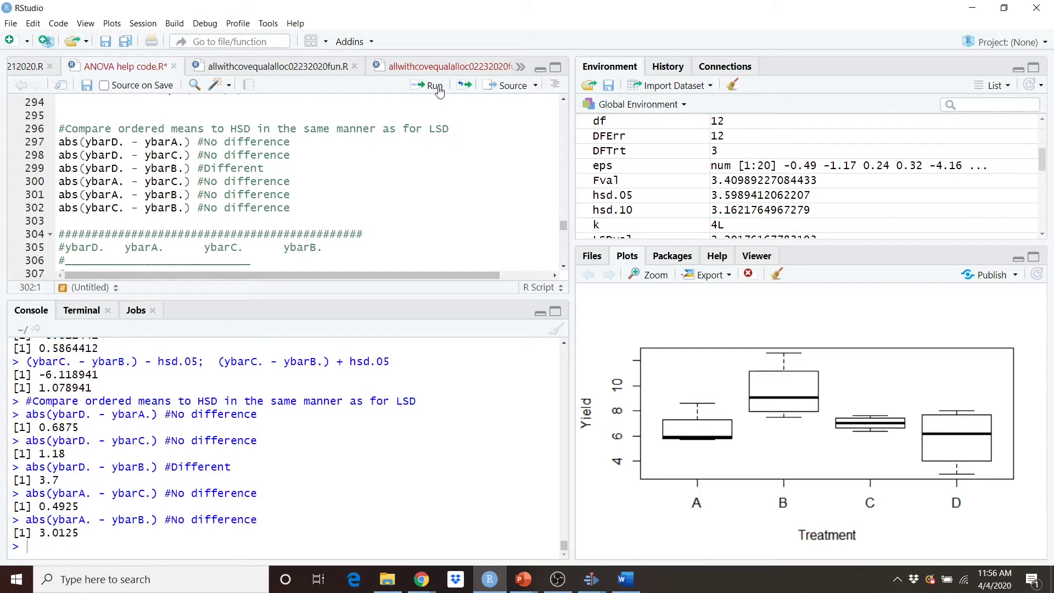
{"action": "left_click", "coordinate": [433, 86]}
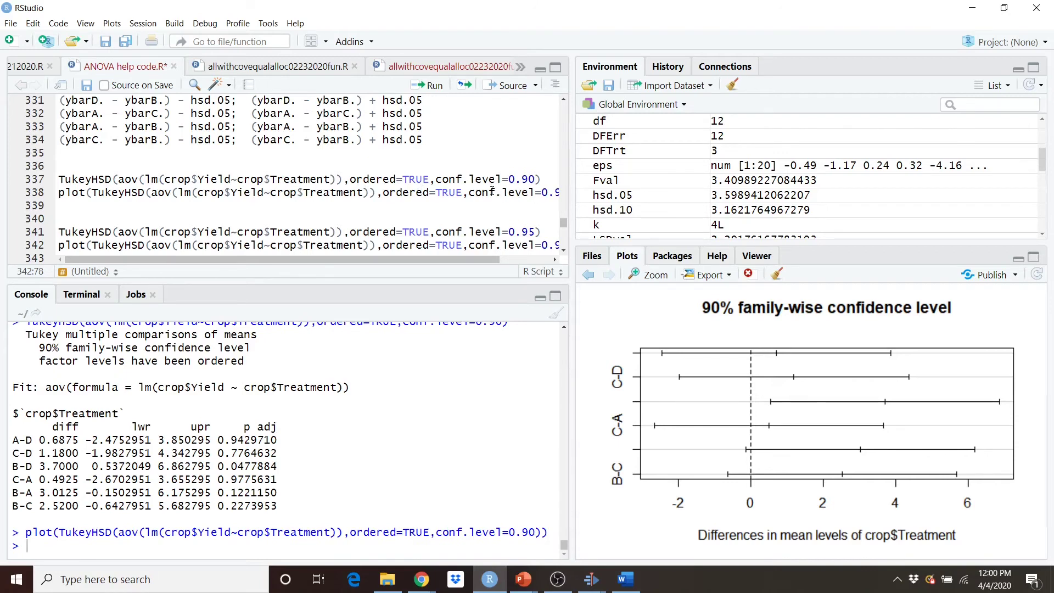
Step: Run the ordered TukeyHSD call on crop$Yield~crop$Treatment with conf.level=0.90 and highlight the adjusted p-value for B-D in its output
{"action": "left_click", "coordinate": [458, 180]}
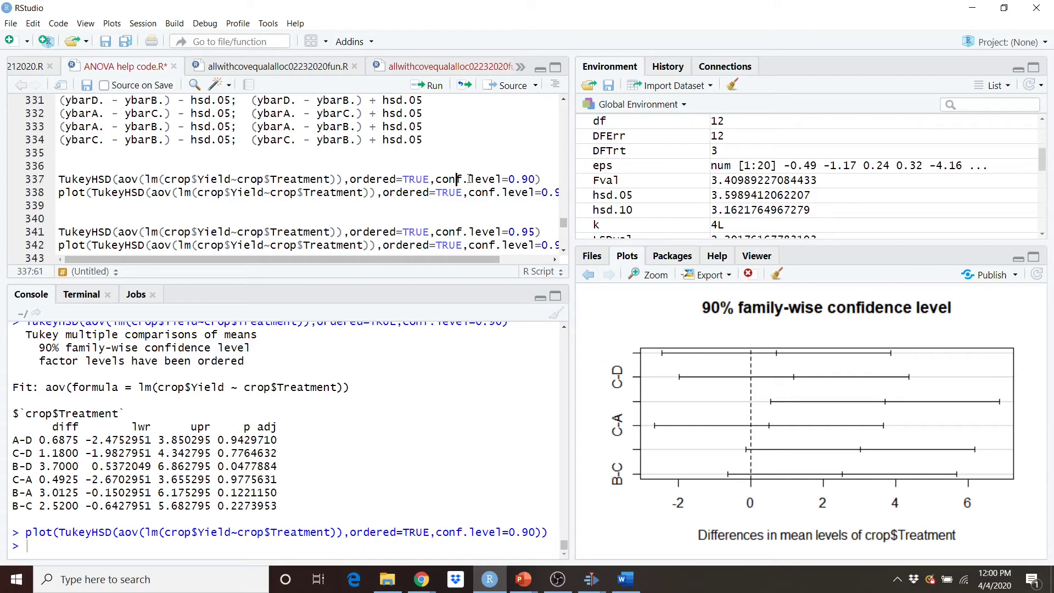
{"action": "left_click", "coordinate": [435, 85]}
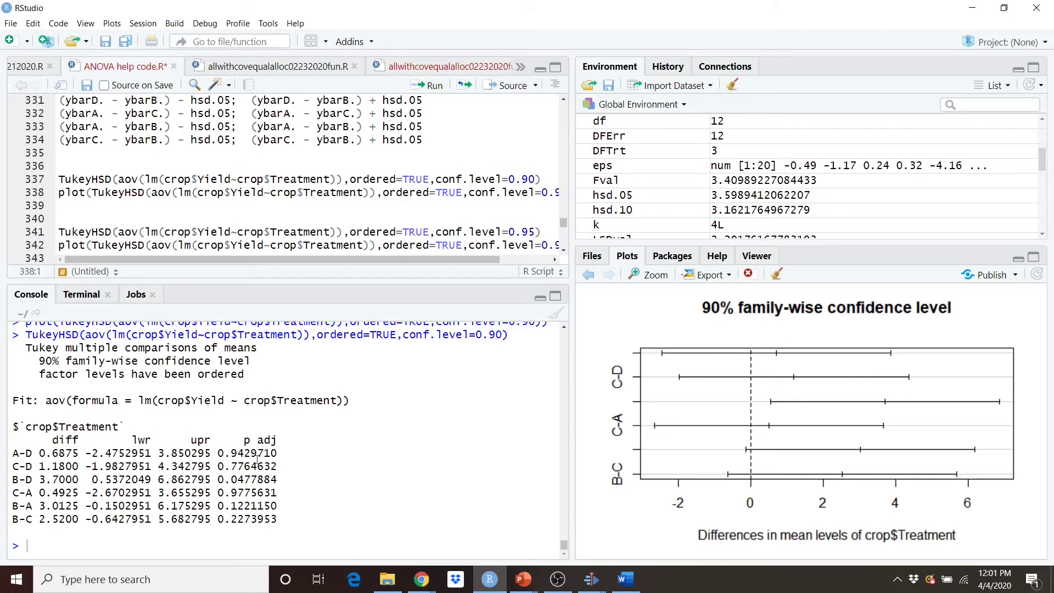
{"action": "left_click_drag", "start_coordinate": [219, 481], "coordinate": [283, 481]}
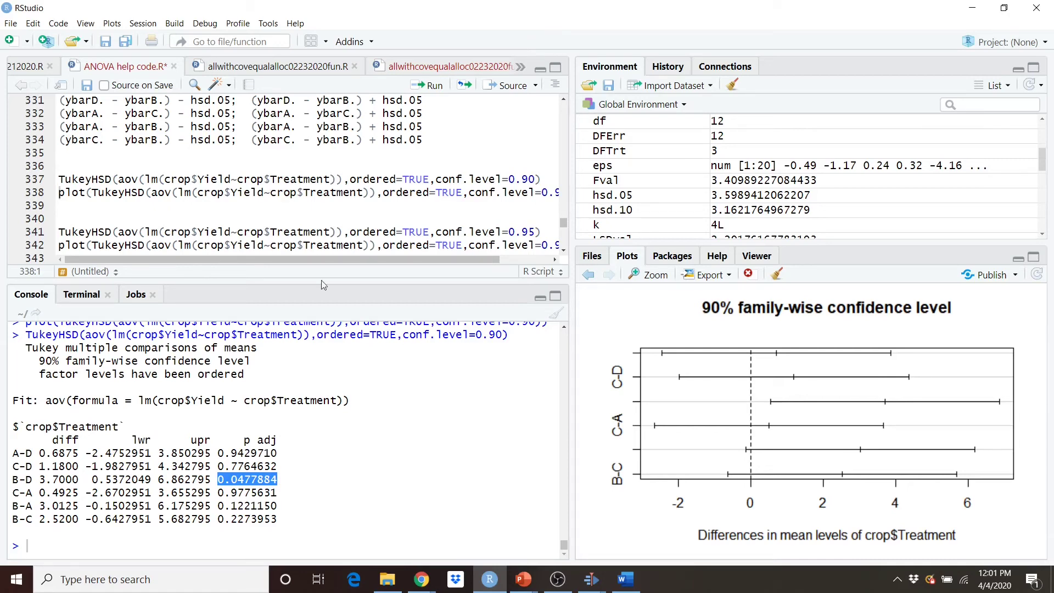
Step: Plot the ordered TukeyHSD intervals with conf.level=0.90, inspect the plot enlarged in its own window, and close that window
{"action": "left_click", "coordinate": [270, 193]}
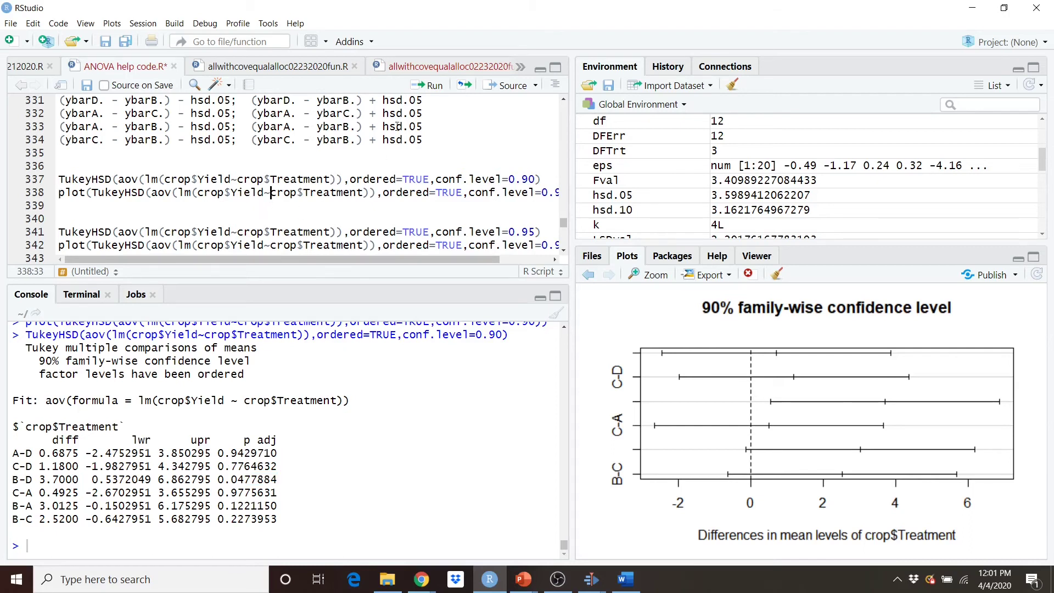
{"action": "left_click", "coordinate": [432, 92]}
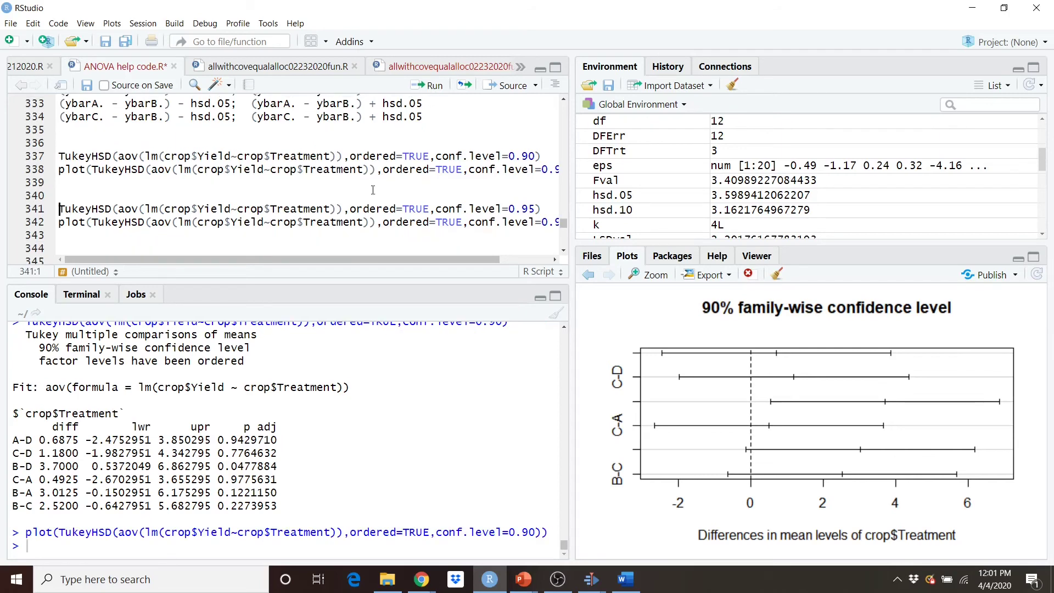
{"action": "left_click", "coordinate": [653, 275]}
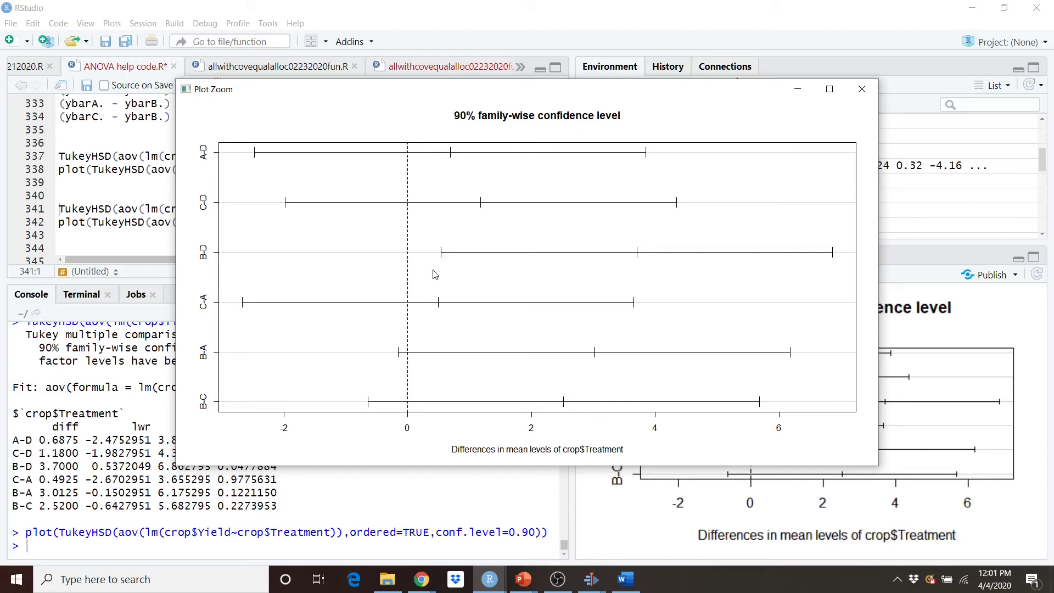
{"action": "left_click", "coordinate": [861, 89]}
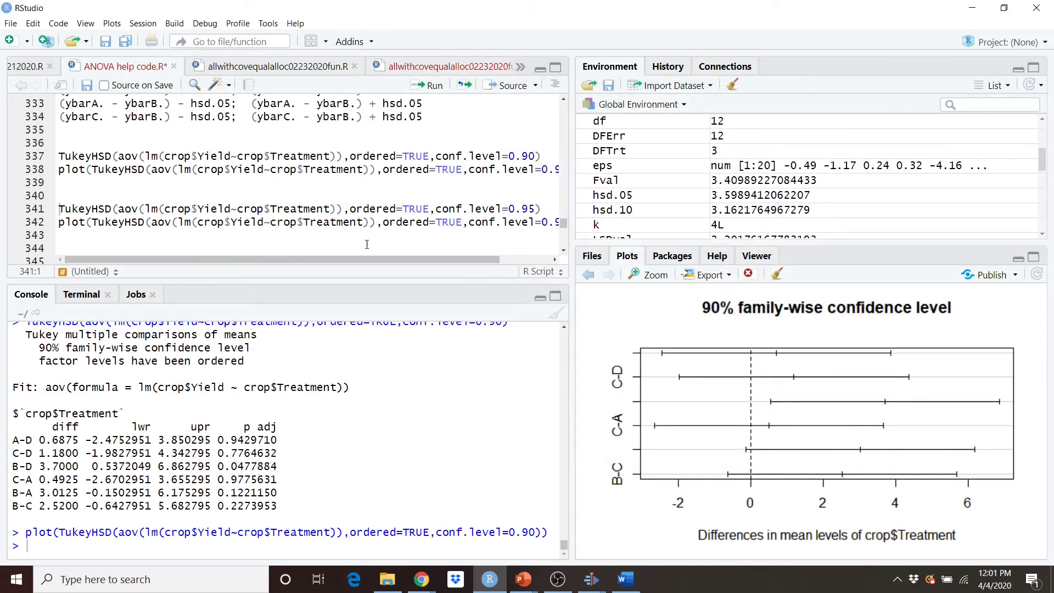
Step: Run the ordered TukeyHSD call with conf.level=0.95, compare it with the 90% output, and highlight the adjusted p-value for B-D
{"action": "left_click", "coordinate": [392, 212]}
{"action": "left_click", "coordinate": [437, 87]}
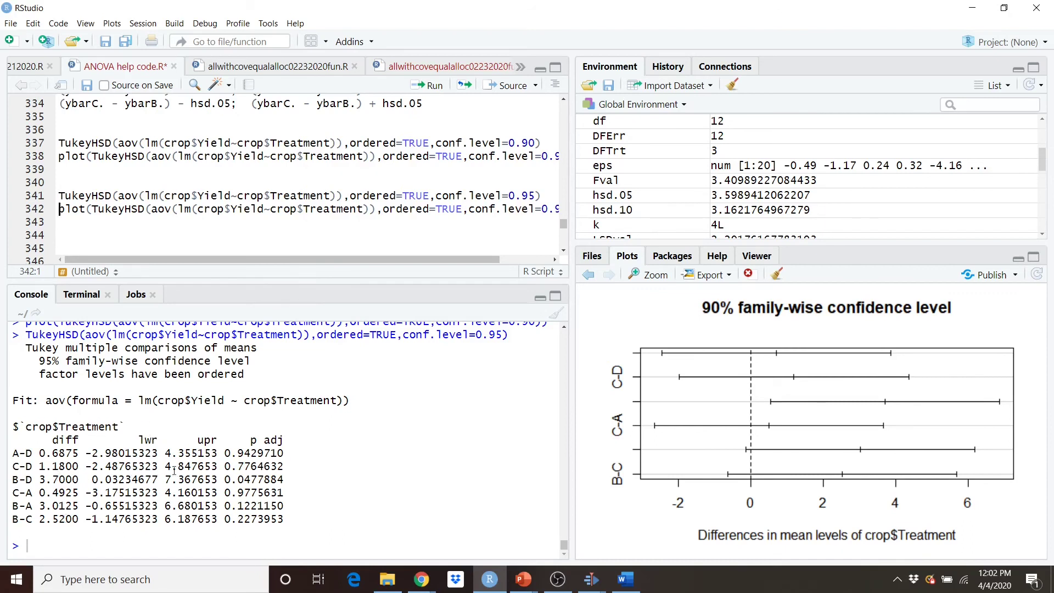
{"action": "scroll", "coordinate": [181, 470], "scroll_direction": "up", "scroll_amount": 2}
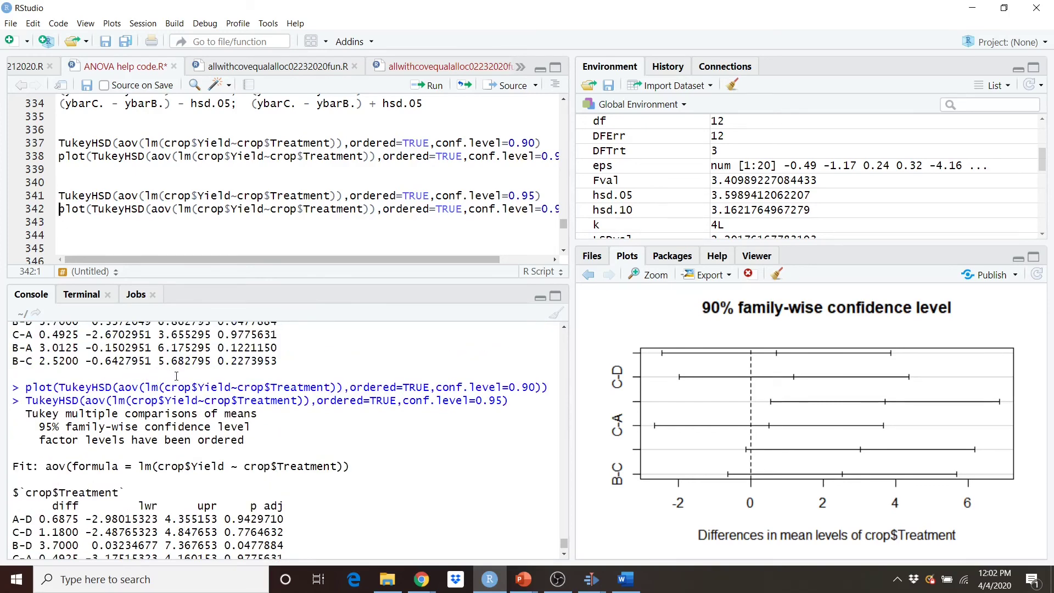
{"action": "scroll", "coordinate": [191, 382], "scroll_direction": "down", "scroll_amount": 2}
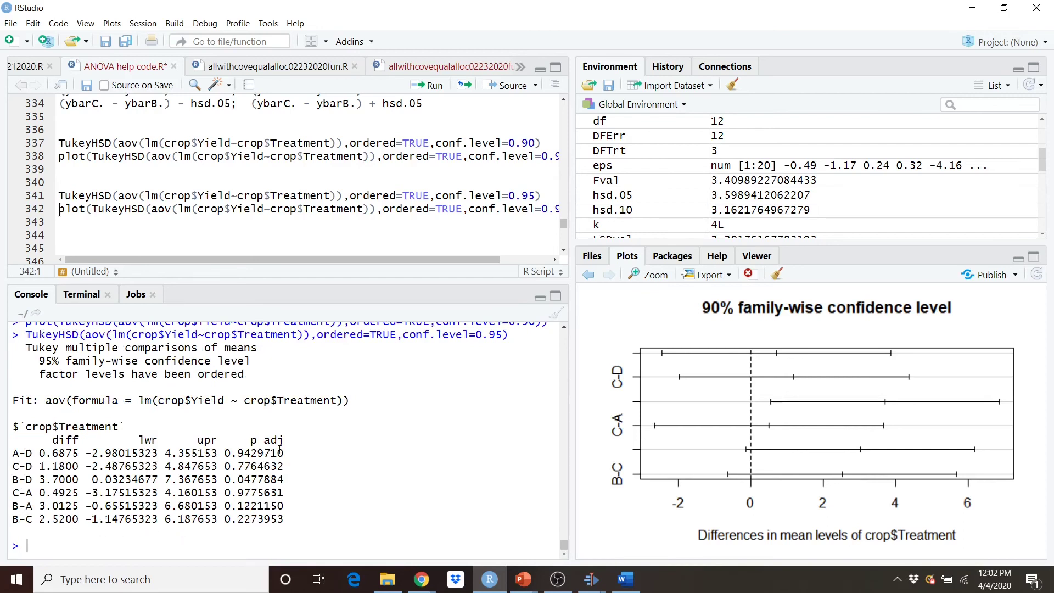
{"action": "left_click_drag", "start_coordinate": [226, 480], "coordinate": [292, 483]}
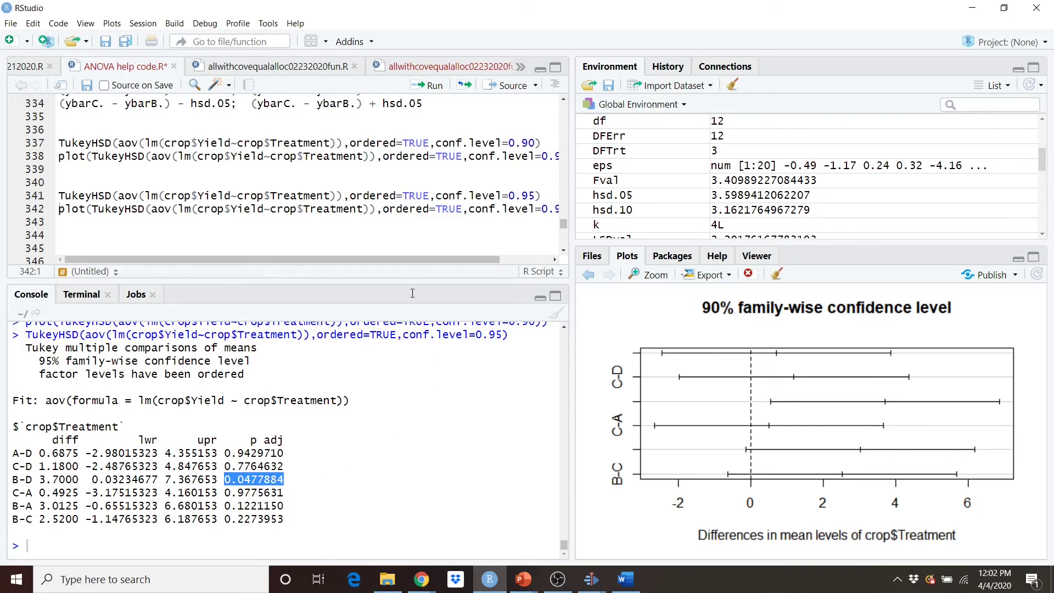
Step: Plot the ordered TukeyHSD intervals with conf.level=0.95, inspect the plot in a maximized window, and close that window
{"action": "left_click", "coordinate": [398, 212]}
{"action": "left_click", "coordinate": [433, 87]}
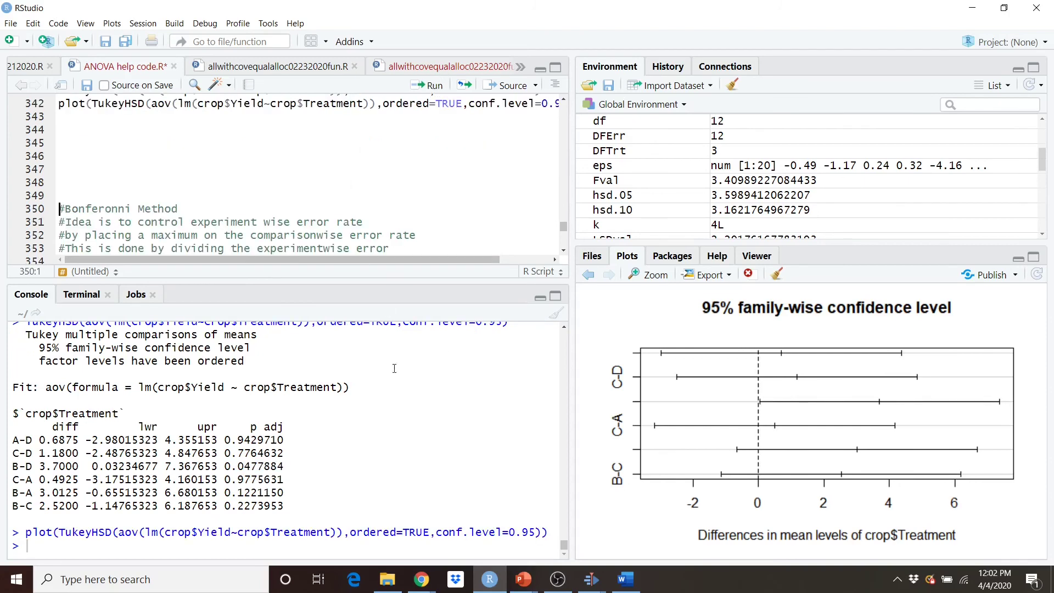
{"action": "left_click", "coordinate": [648, 274]}
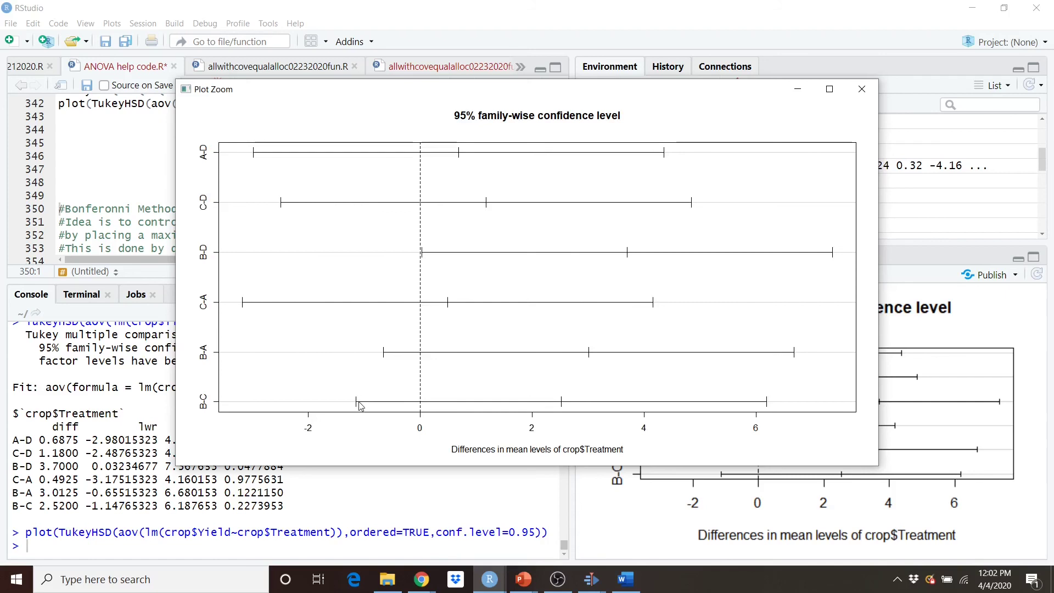
{"action": "left_click", "coordinate": [829, 89]}
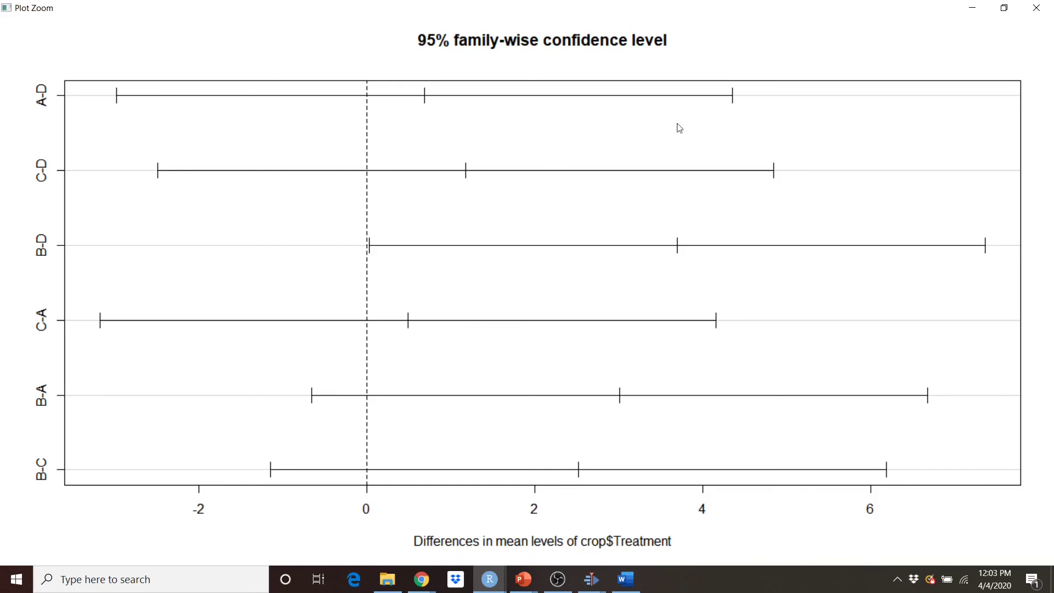
{"action": "left_click", "coordinate": [1033, 12]}
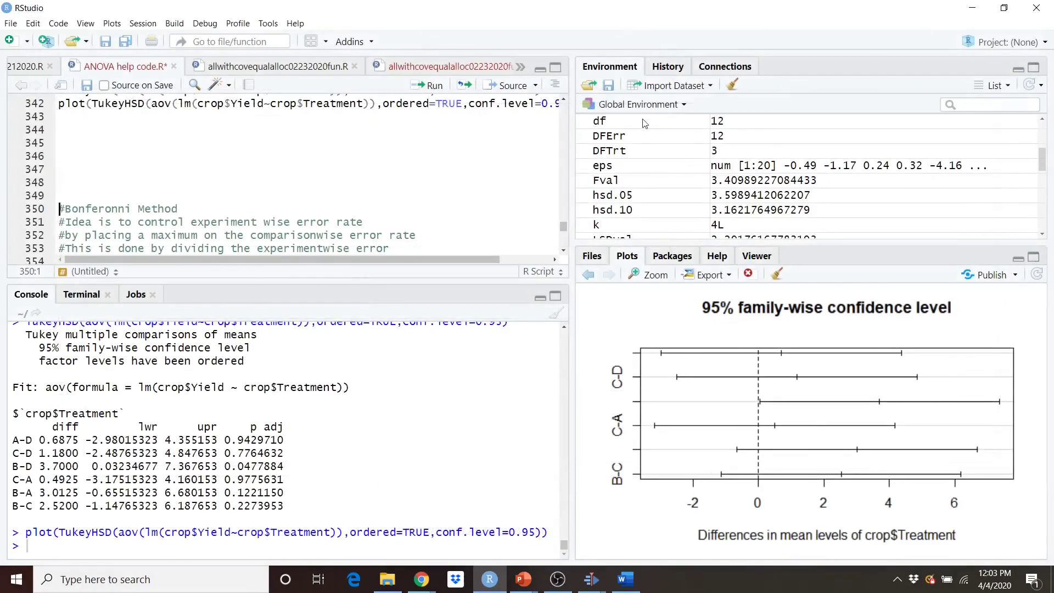